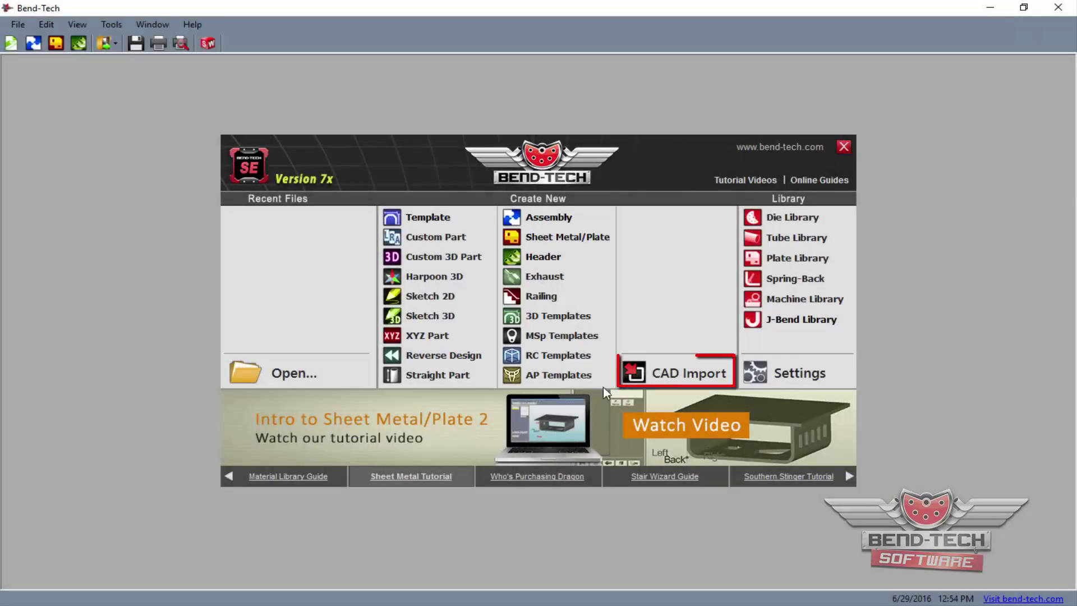
Start a tube solid CAD import and select rock slider 1.step in the support folder.
left_click(669, 380)
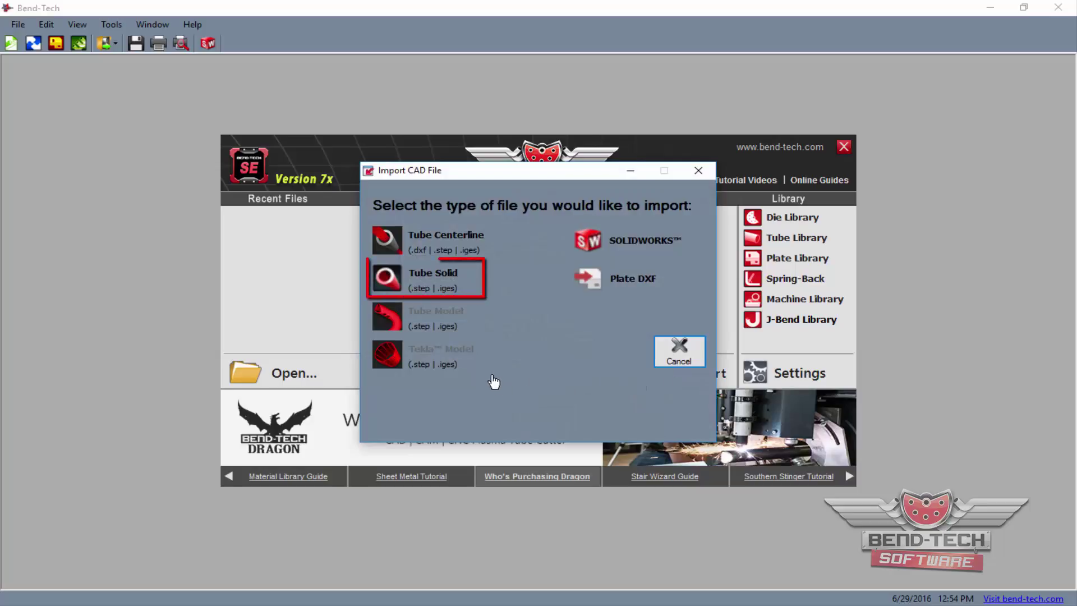
left_click(441, 290)
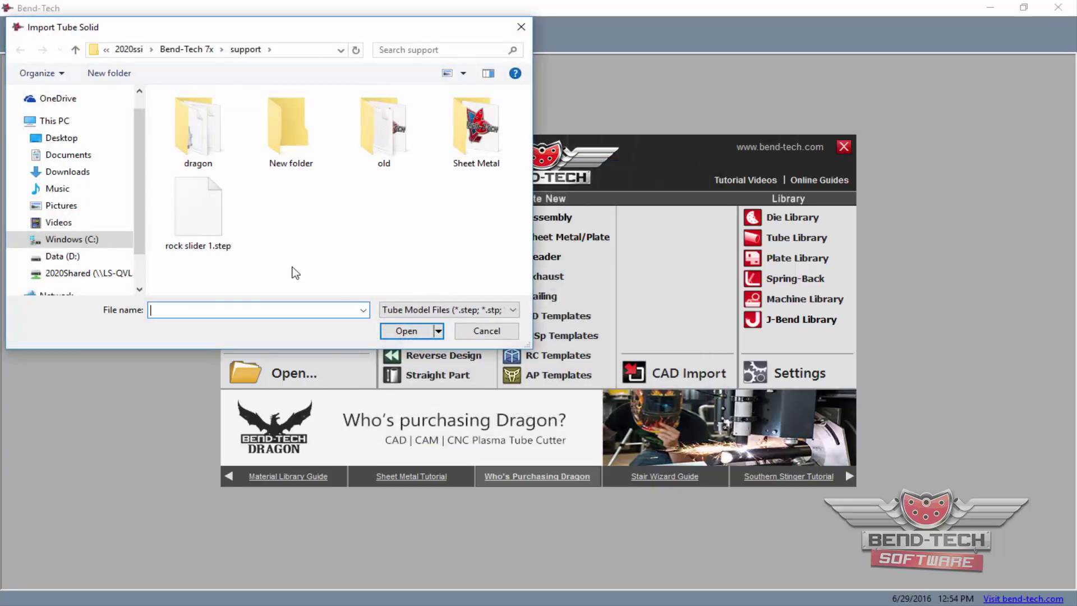
left_click(194, 243)
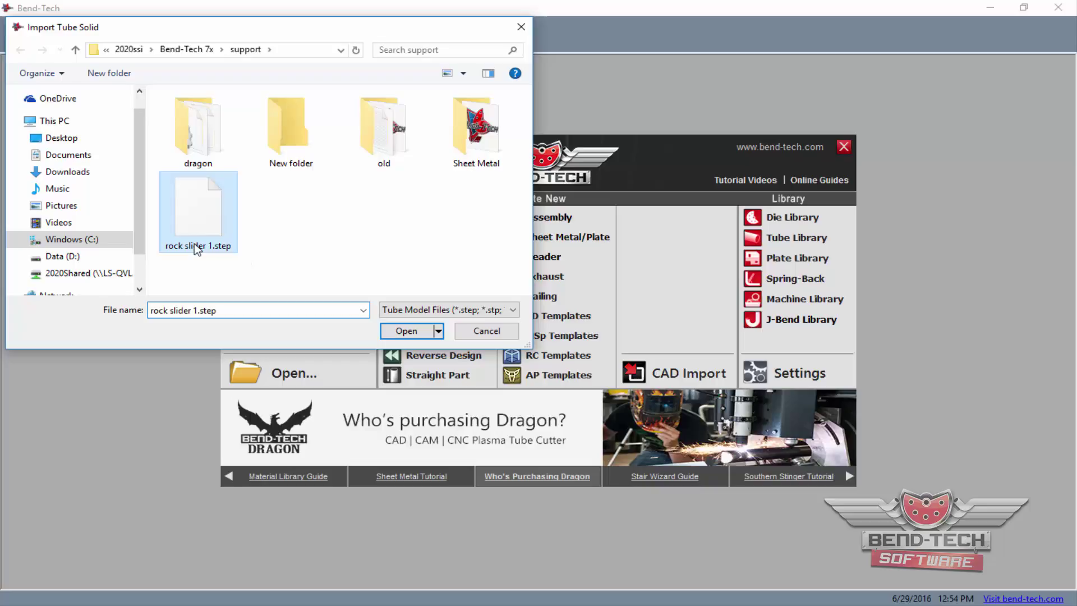
Open rock slider 1.step, maximize the Import Part window and turn the model in 3D.
left_click(418, 335)
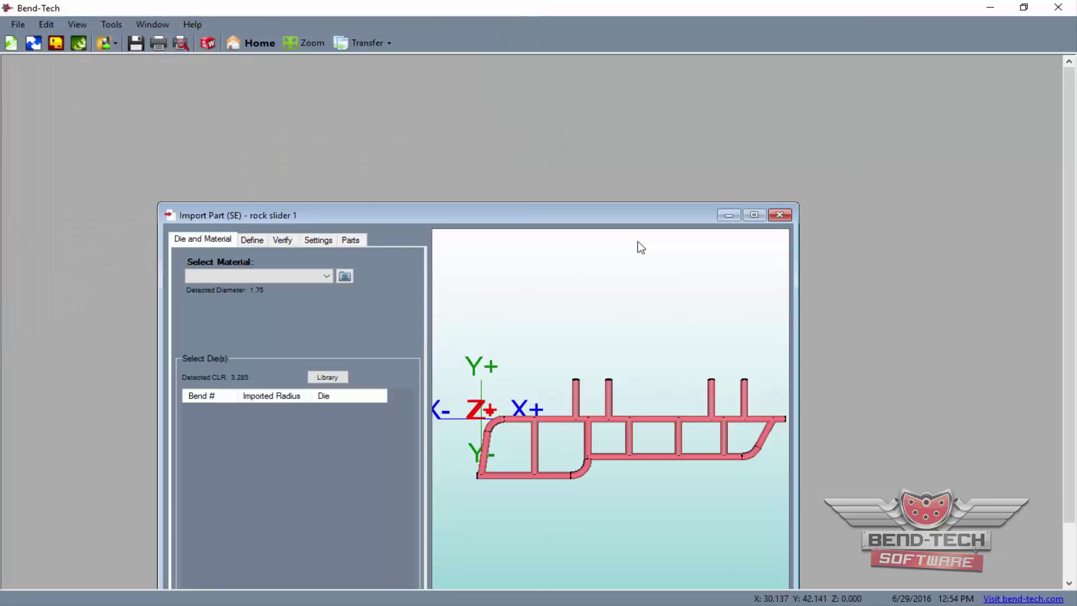
left_click(754, 215)
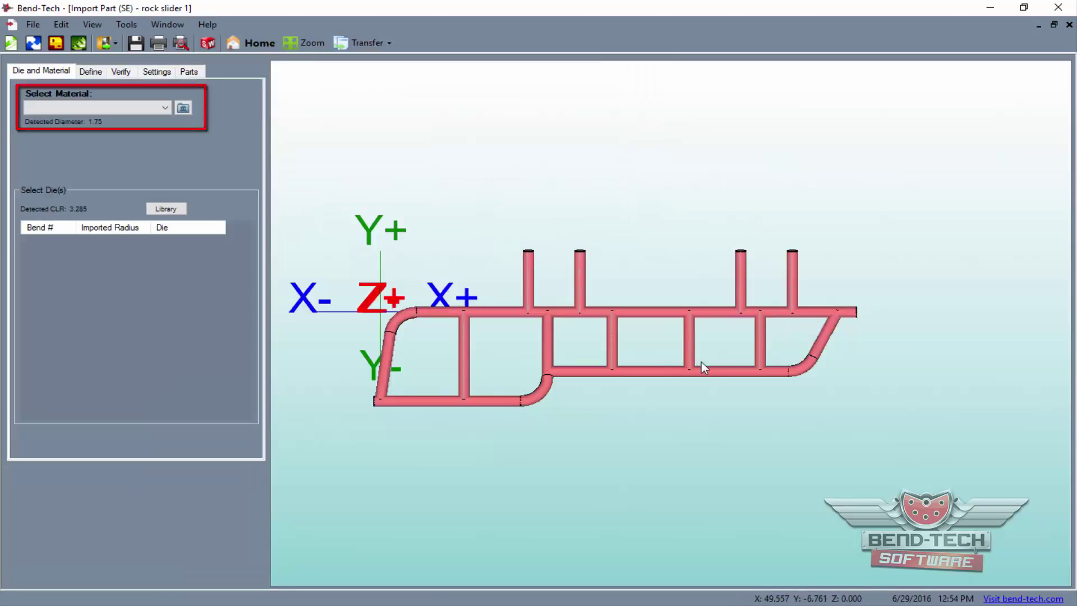
right_click_drag(605, 367, 672, 358)
left_click_drag(672, 358, 666, 281)
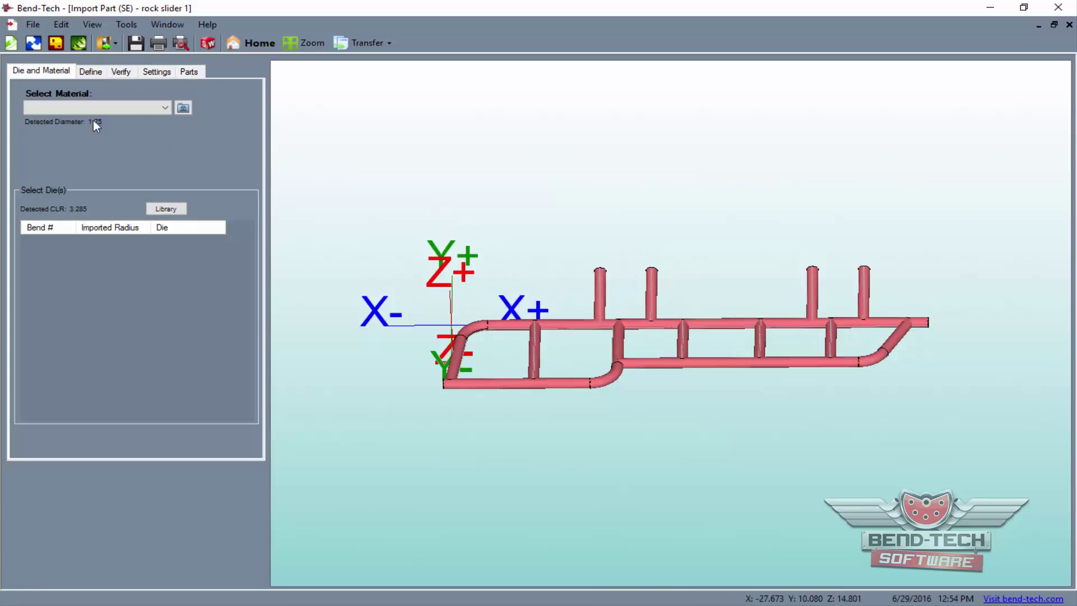
Set the material to 1.75 DOM and assign a 4.0 die to bend 1.
left_click(165, 108)
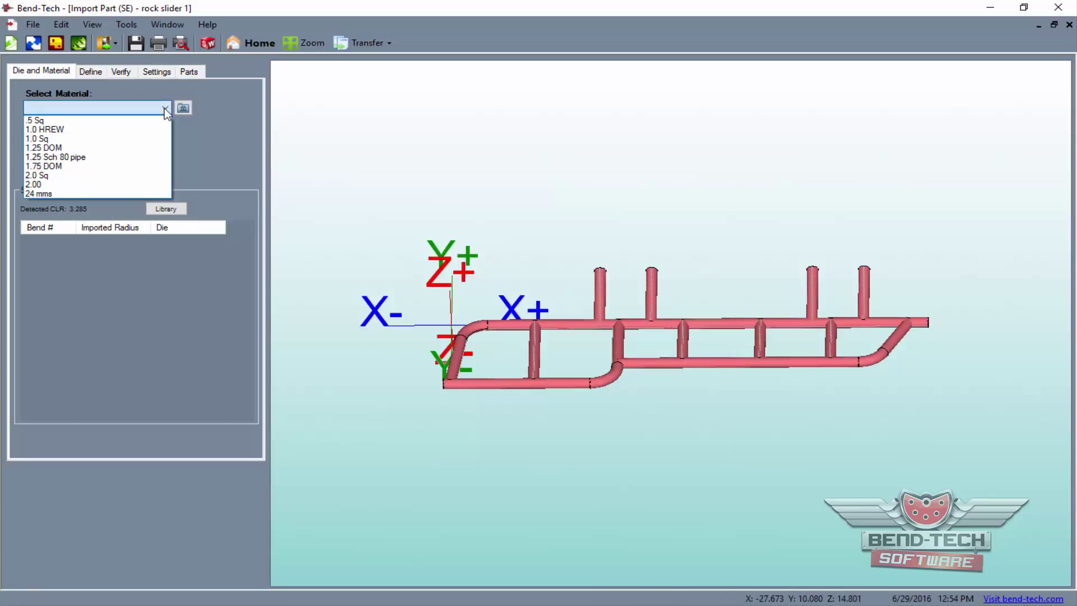
left_click(139, 165)
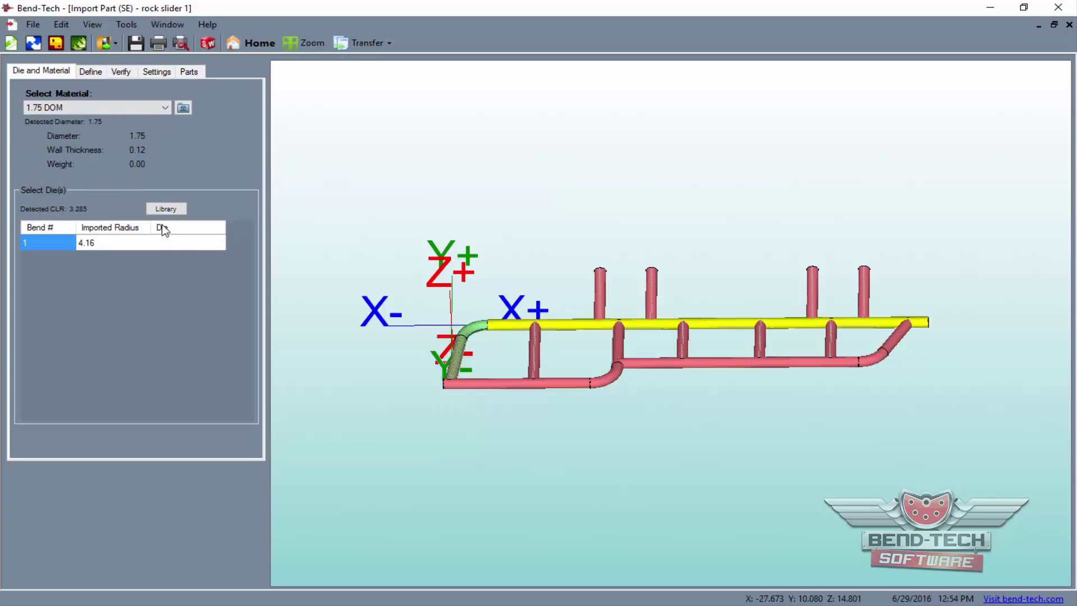
left_click(210, 244)
left_click(210, 244)
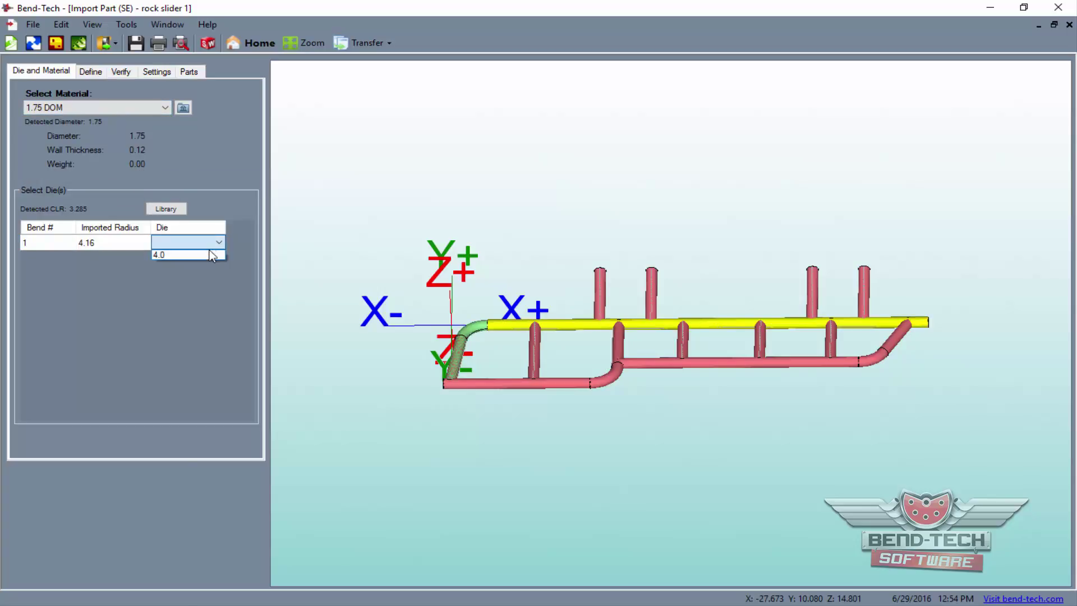
left_click(210, 256)
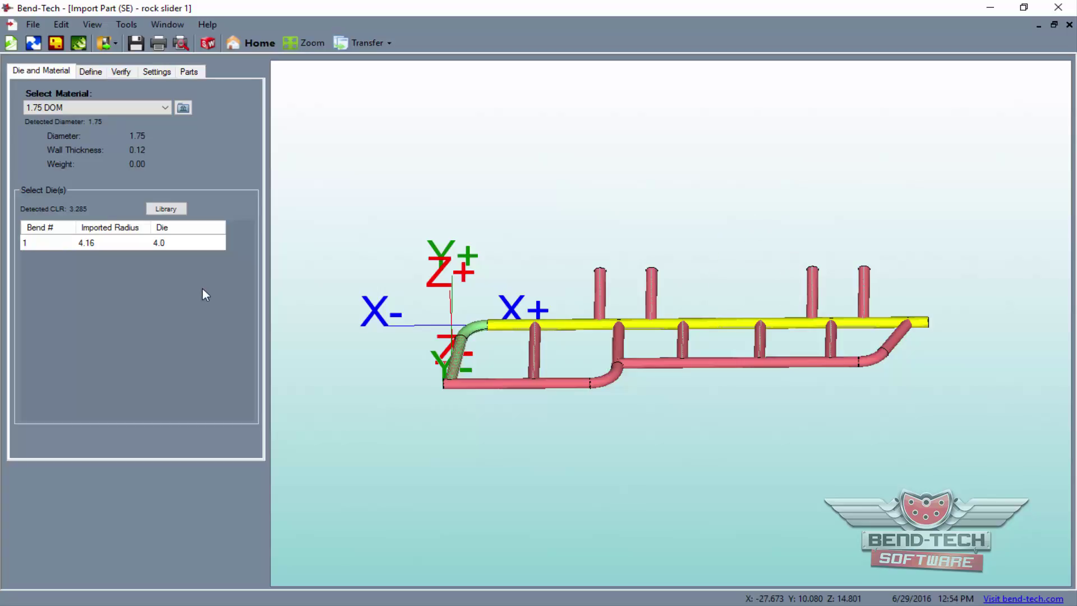
Save the top bent tube under the default name Part 1 and review it in the Parts list.
left_click(92, 66)
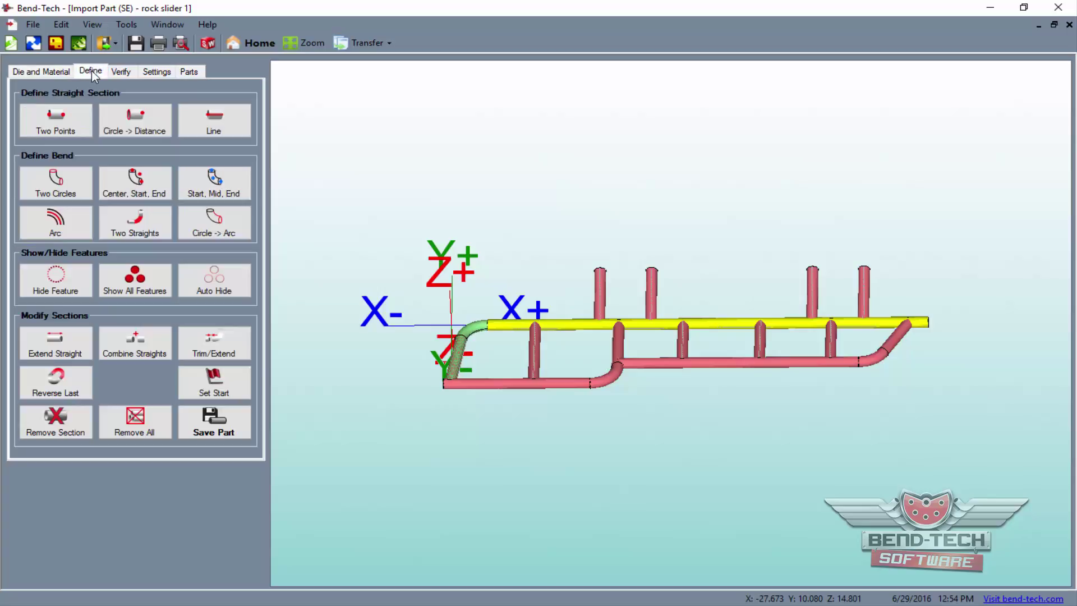
left_click(213, 432)
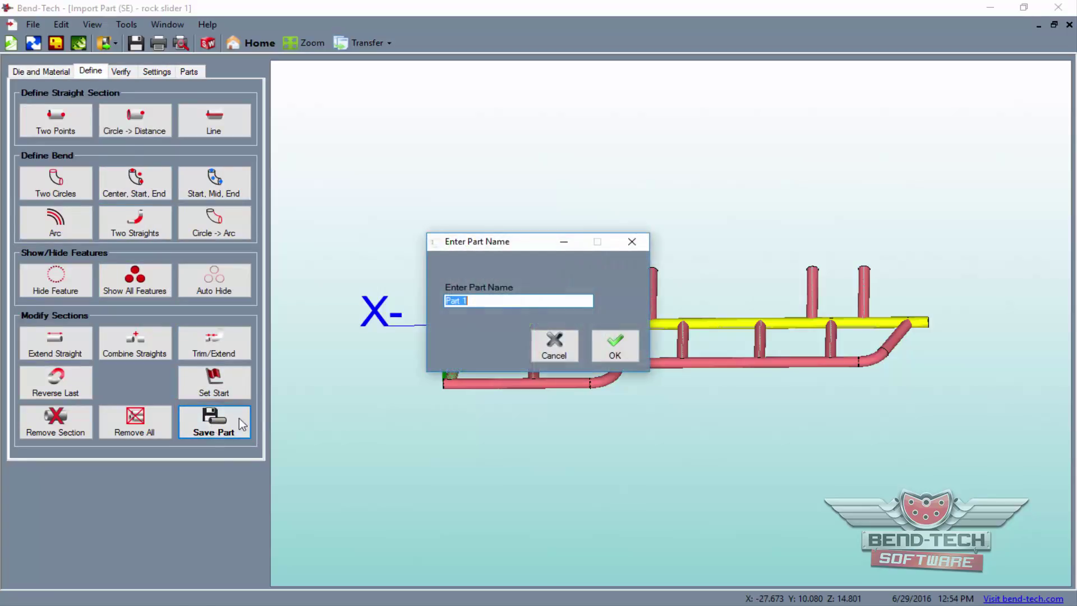
left_click(609, 343)
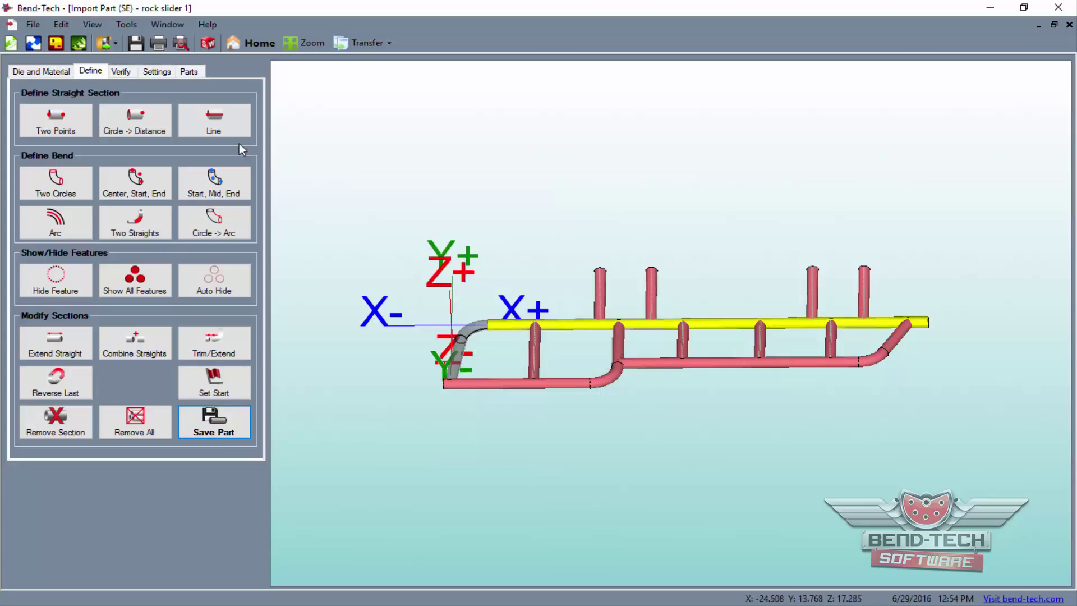
left_click(192, 73)
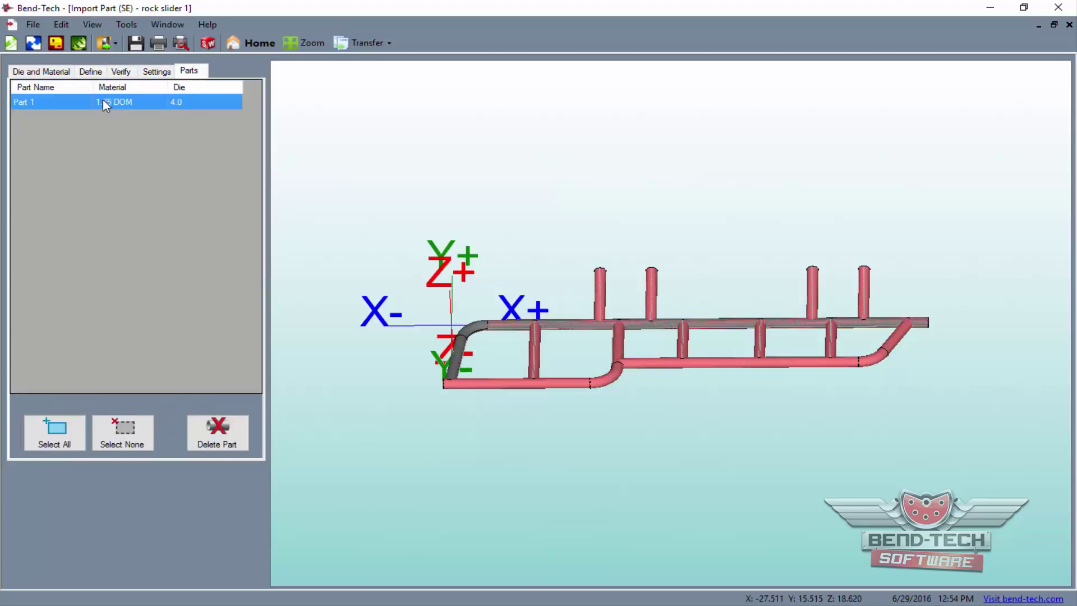
Start a part at the bottom front straight, give bend 1 a 4.0 die, and save as Part 2.
left_click(90, 71)
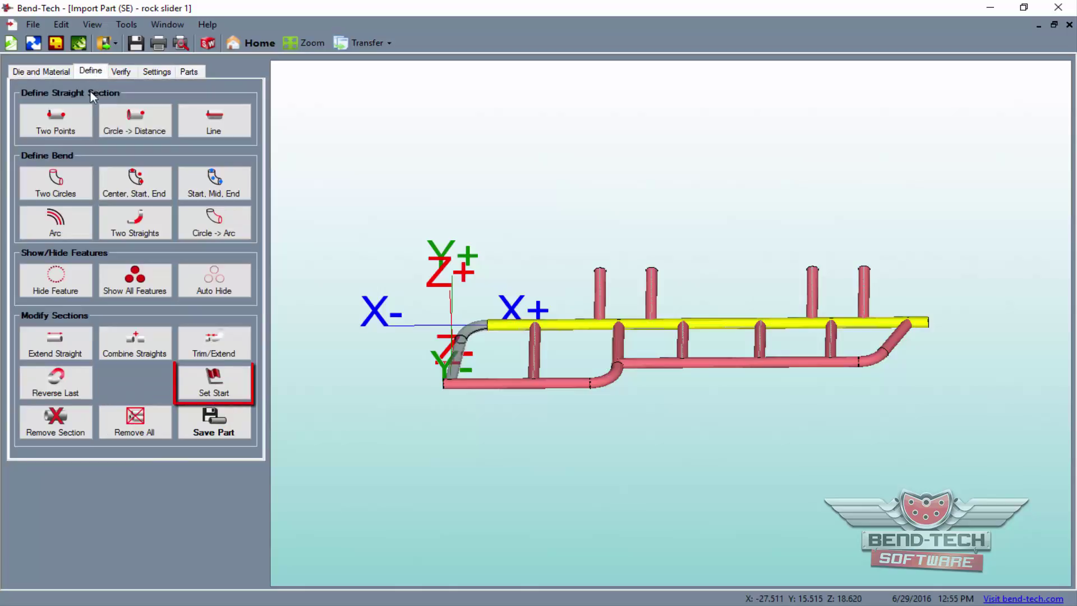
left_click(214, 384)
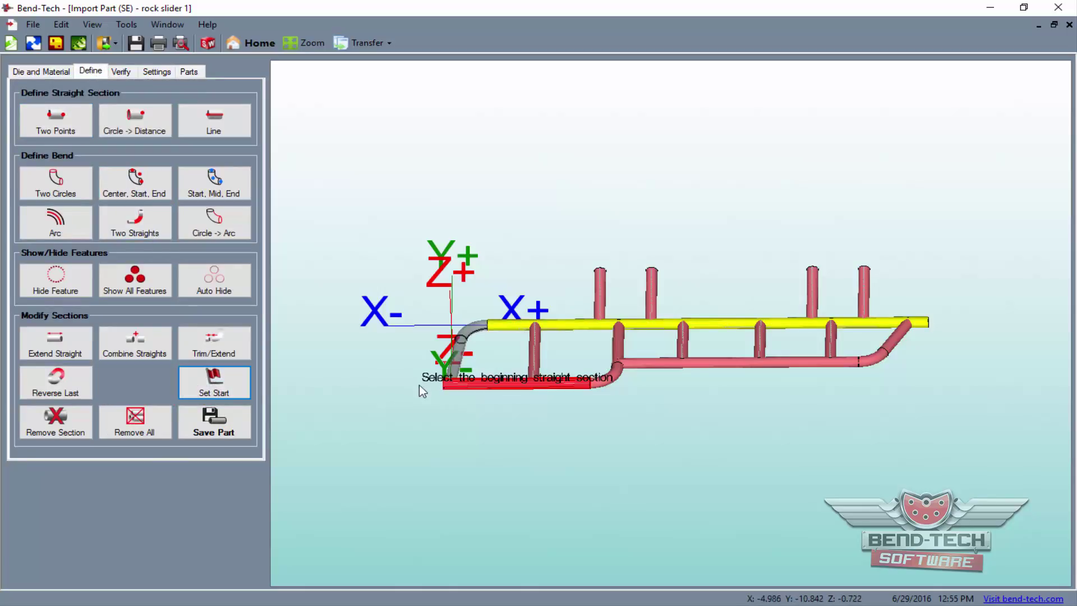
left_click(445, 391)
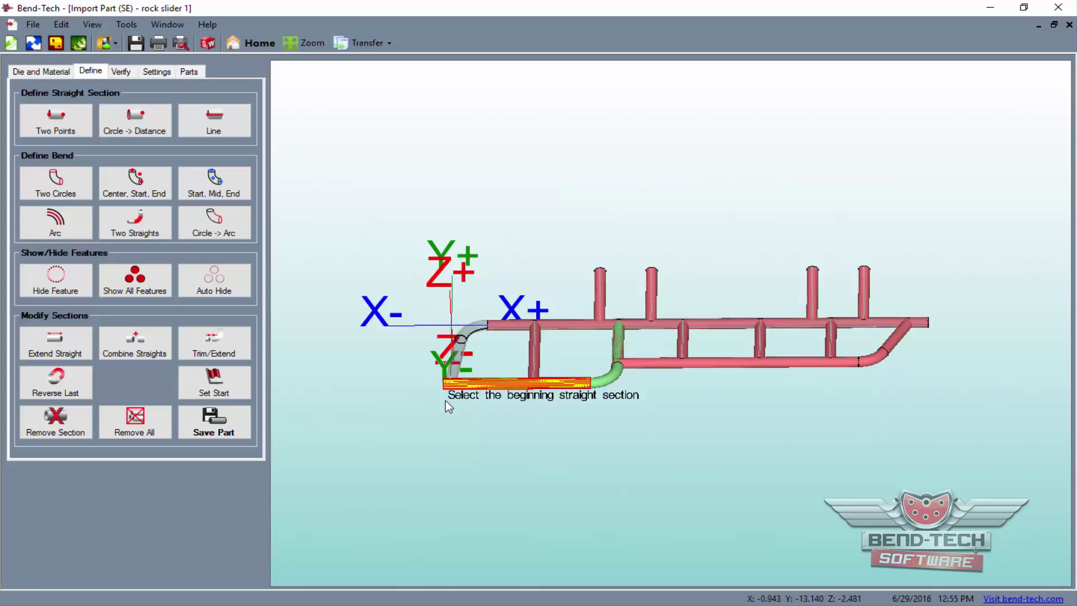
left_click(39, 69)
left_click(199, 240)
left_click(198, 239)
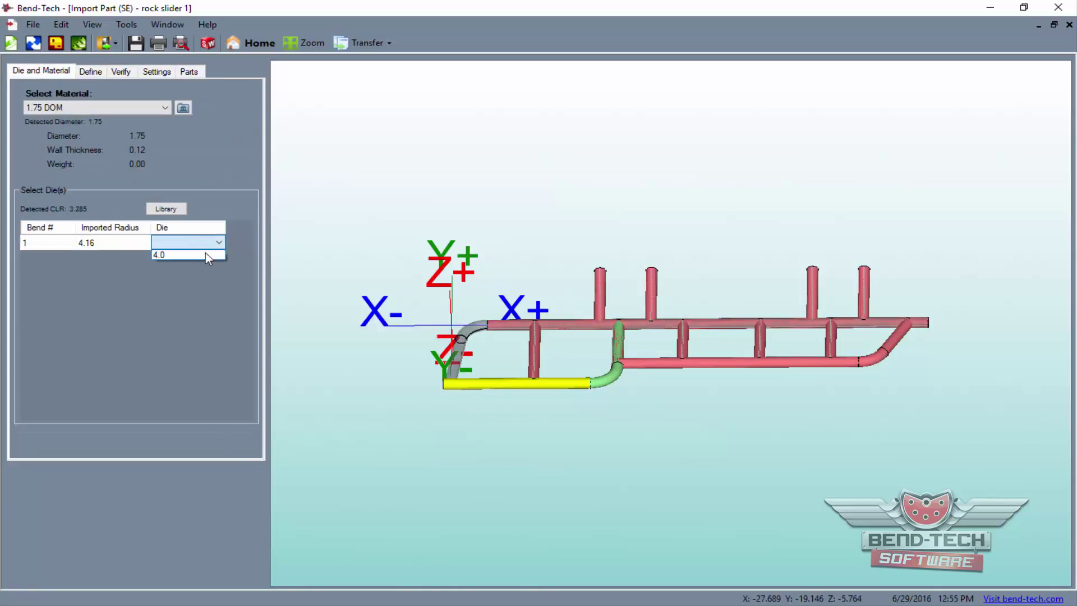
left_click(205, 252)
left_click(90, 72)
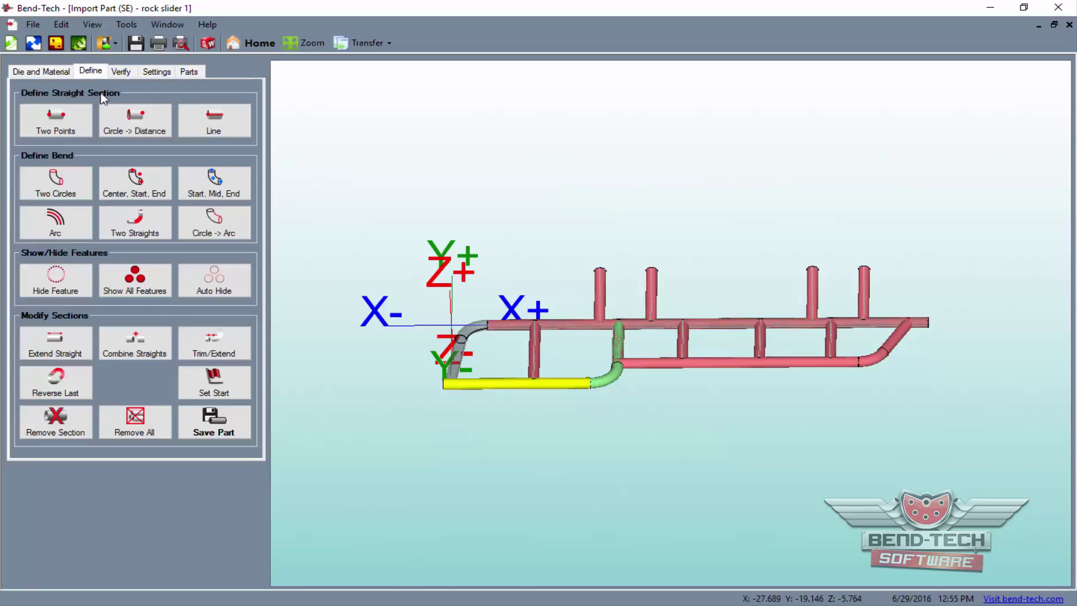
left_click(214, 422)
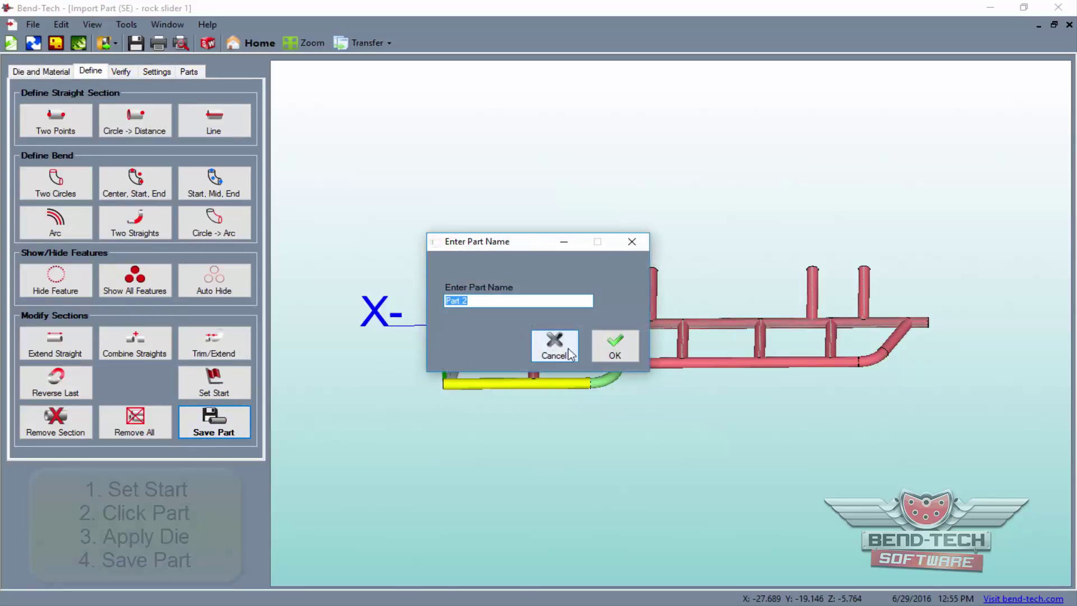
left_click(608, 343)
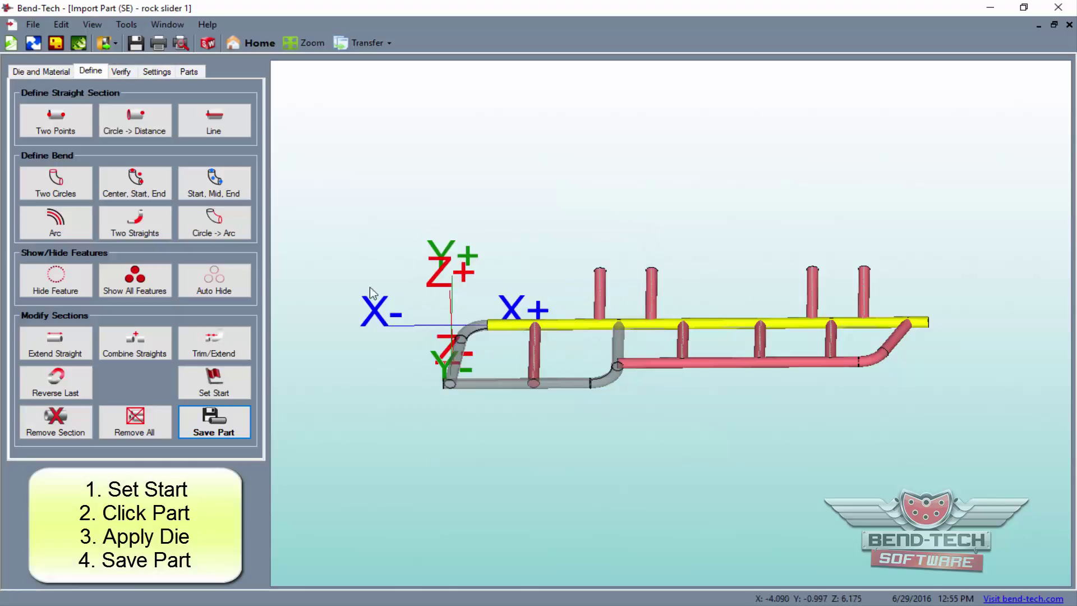
Start a part at the lower rear rail, set bend 1's die to 4.0, and save as Part 3.
left_click(225, 384)
left_click(251, 385)
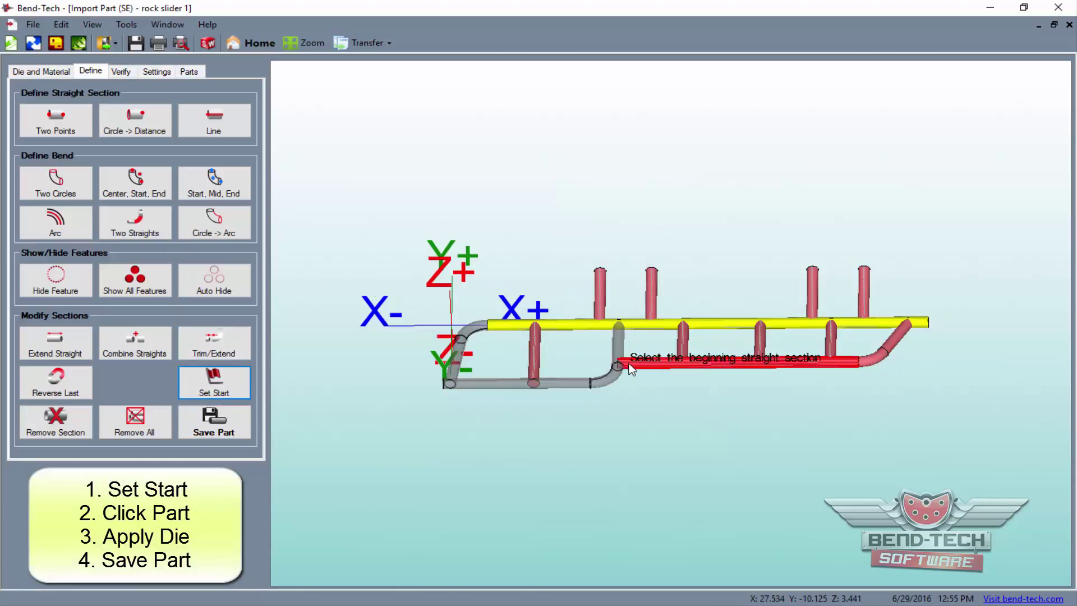
left_click(48, 73)
left_click(189, 245)
left_click(194, 246)
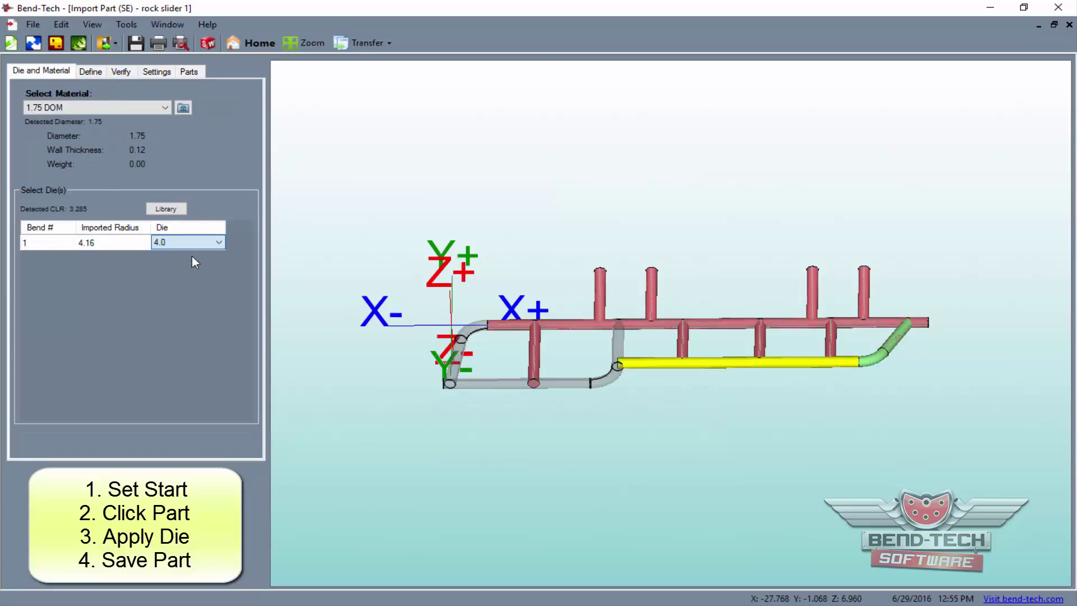
left_click(90, 71)
left_click(214, 422)
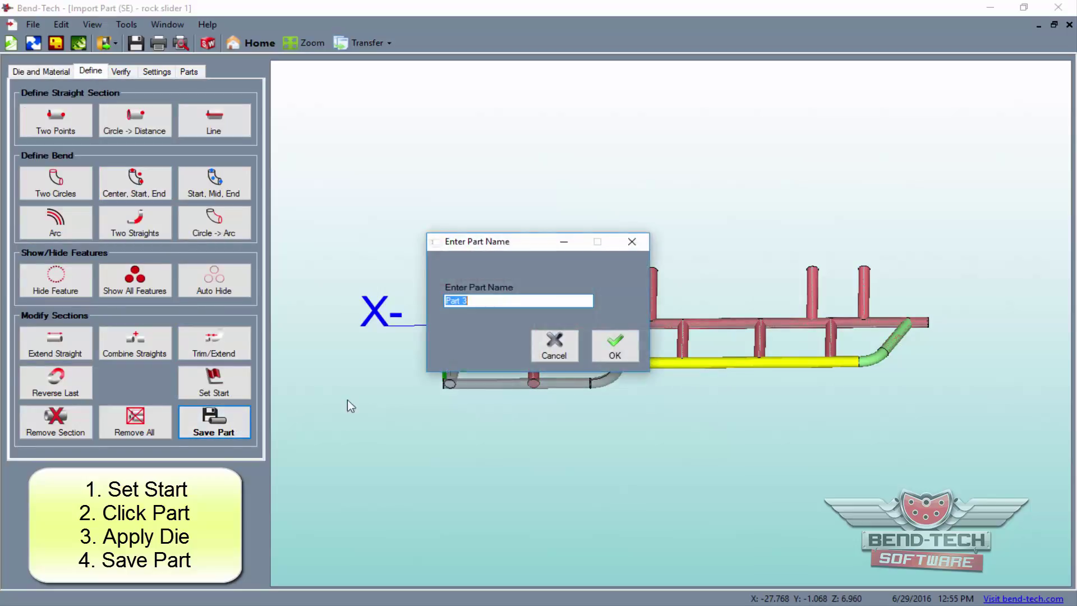
left_click(615, 345)
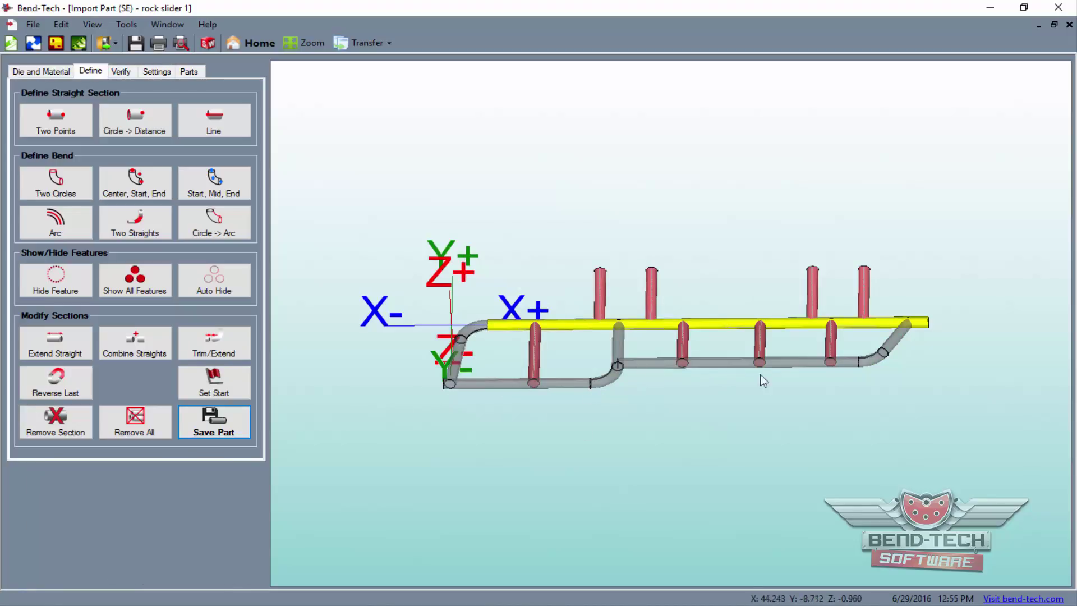
Save the first vertical posts as separate parts under their default names.
left_click(240, 388)
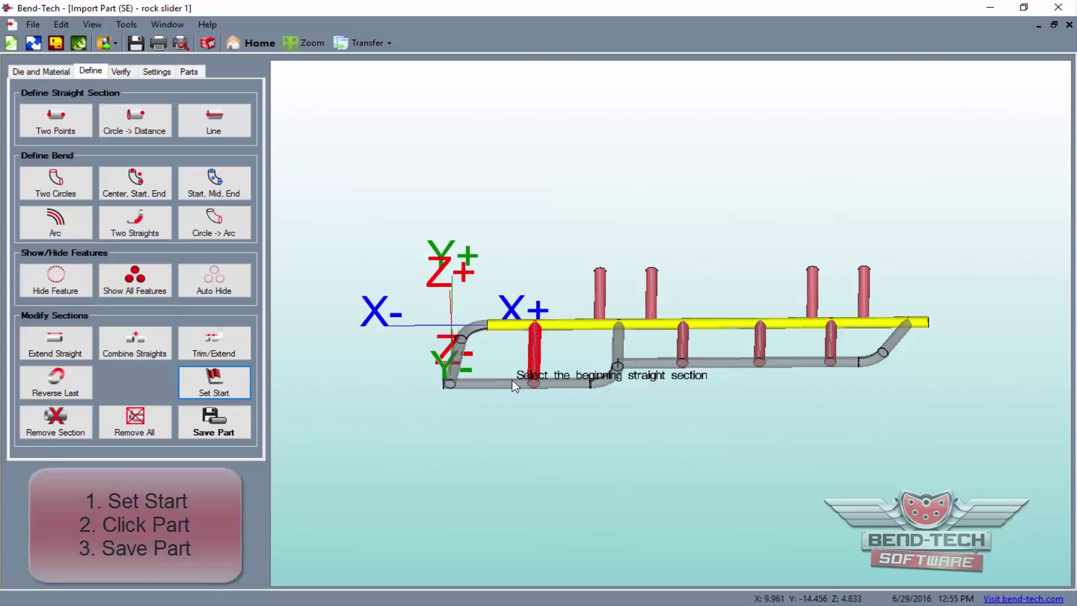
left_click(534, 353)
left_click(243, 427)
key("Escape")
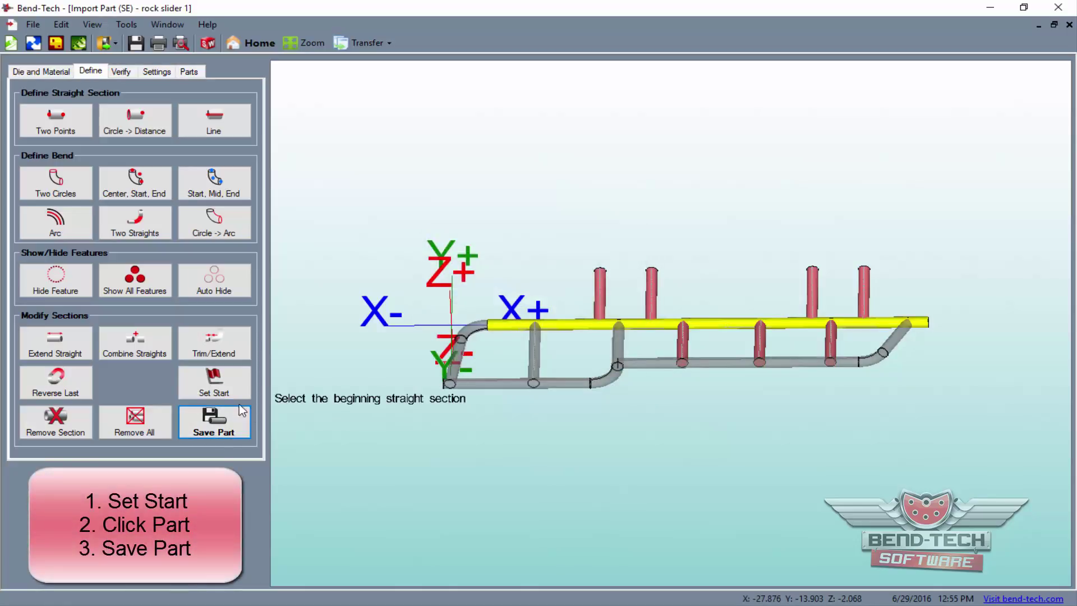
left_click(214, 382)
left_click(594, 314)
left_click(214, 426)
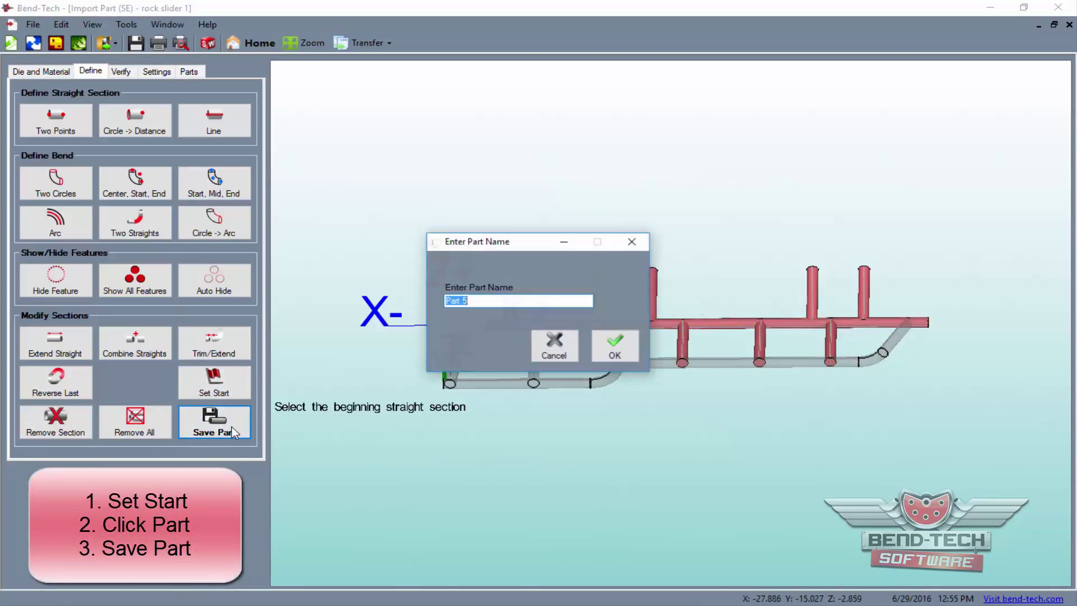
left_click(568, 346)
left_click(652, 292)
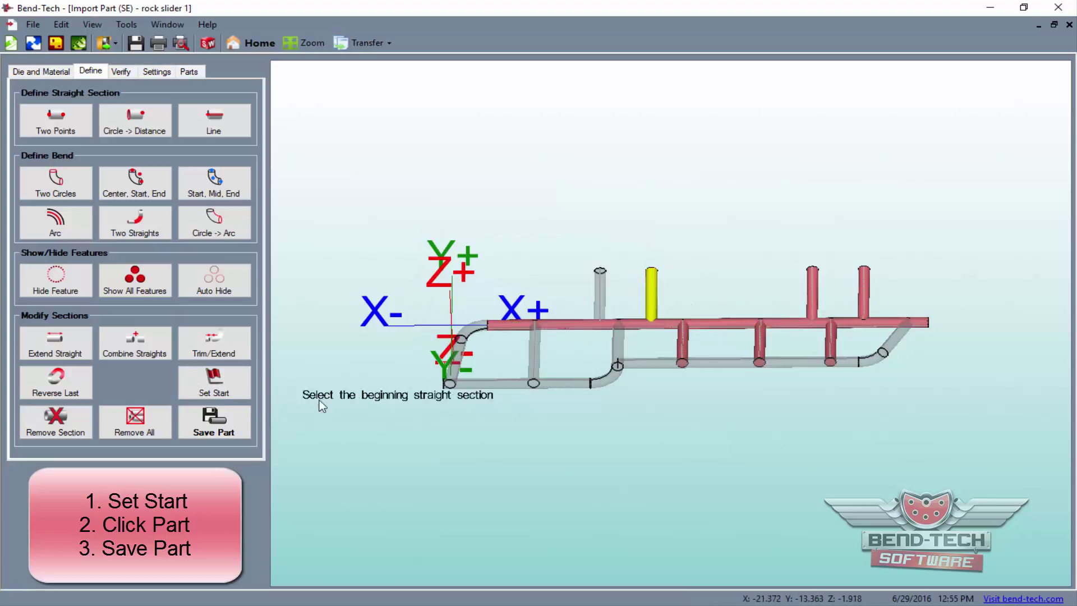
left_click(237, 425)
key("Return")
Save the next posts further along the rail as parts with default names.
left_click(214, 383)
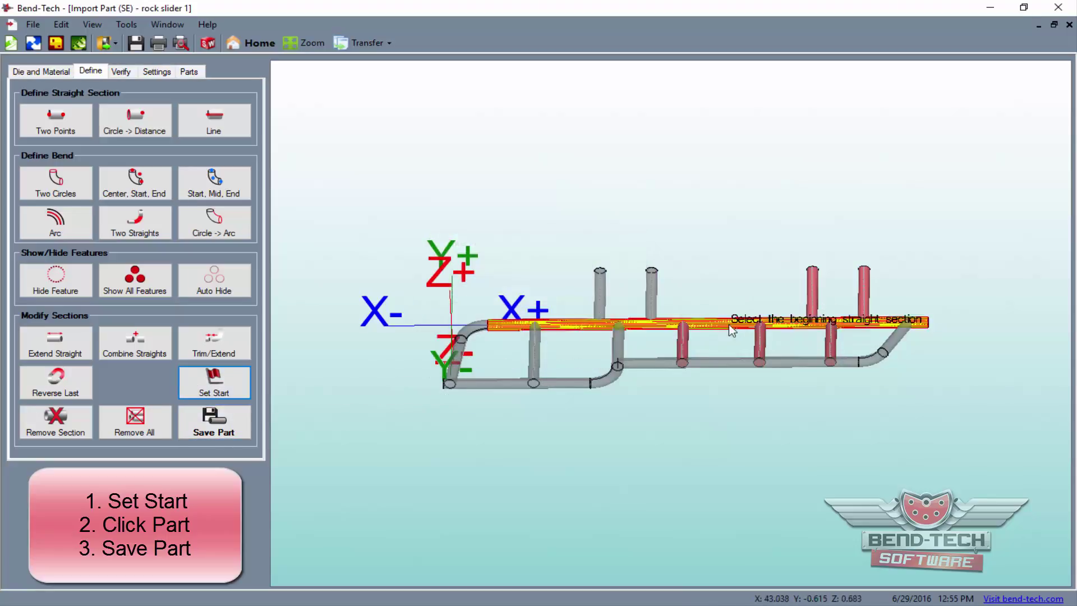
left_click(723, 322)
left_click(682, 343)
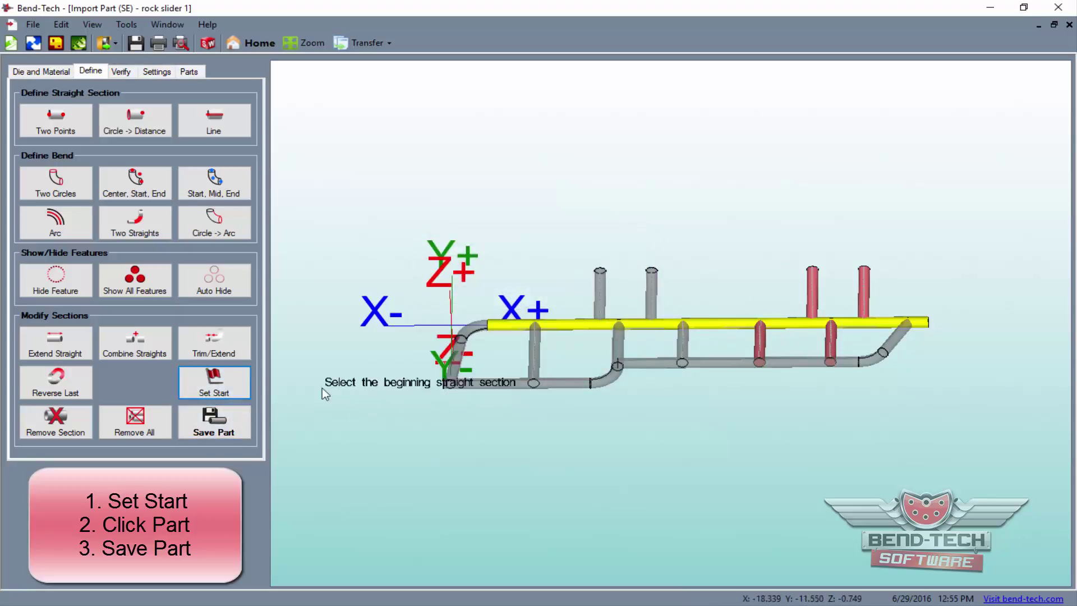
left_click(763, 345)
left_click(236, 424)
key("Return")
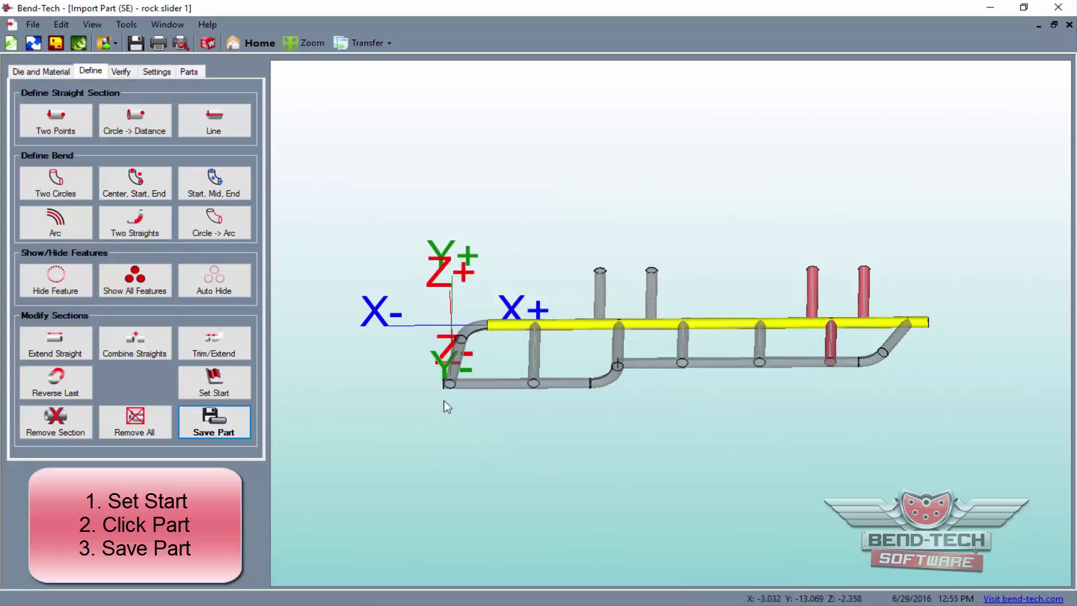
left_click(814, 313)
left_click(218, 426)
key("Return")
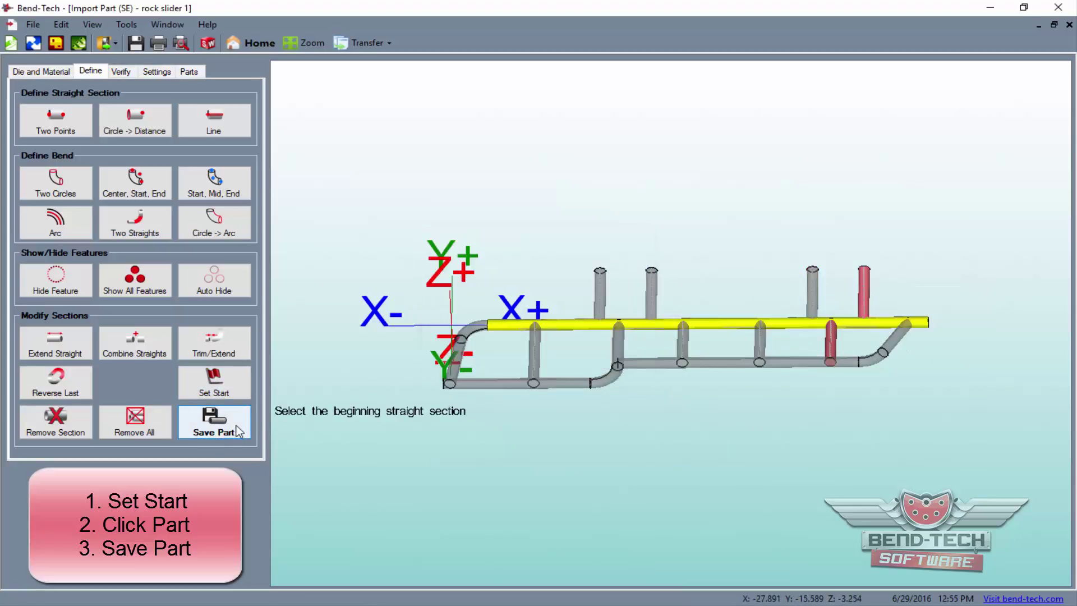
left_click(213, 387)
Save the final two vertical posts as Part 10 and Part 11.
left_click(869, 323)
left_click(218, 422)
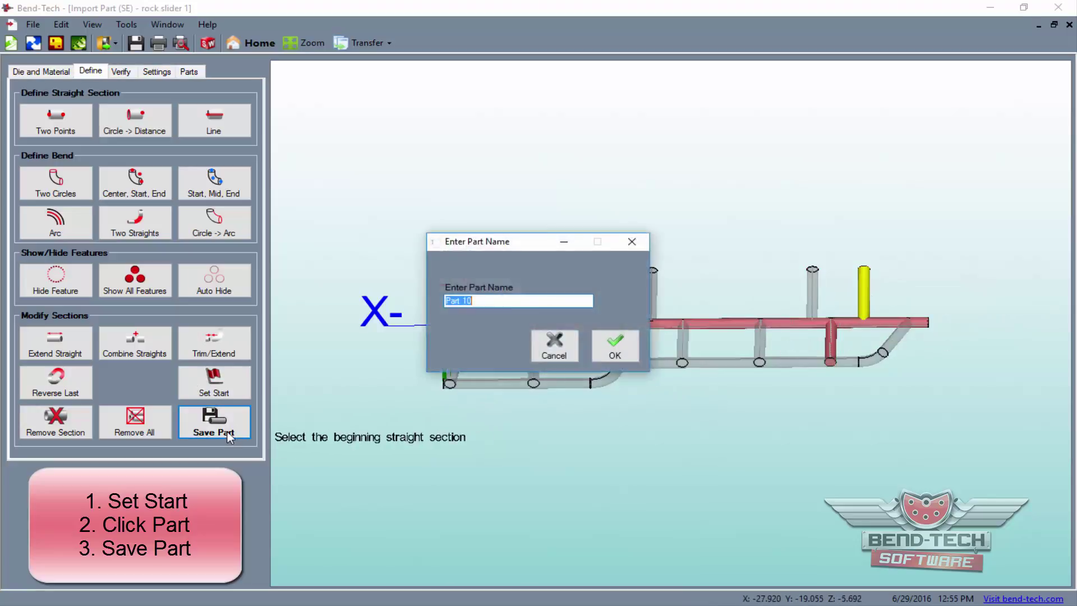
key("Return")
left_click(217, 389)
left_click(832, 357)
left_click(213, 424)
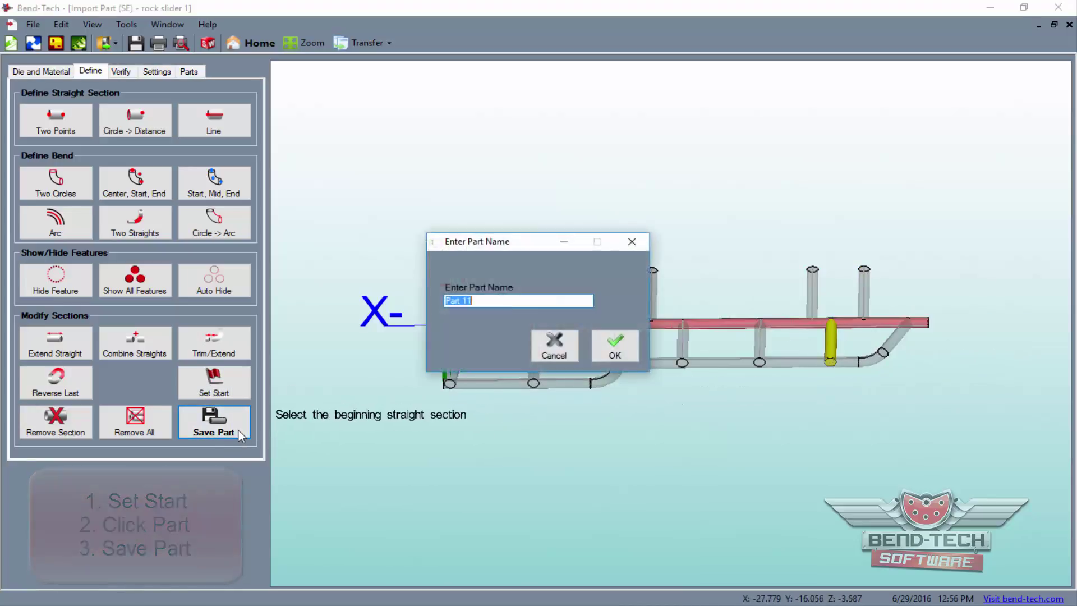
key("Return")
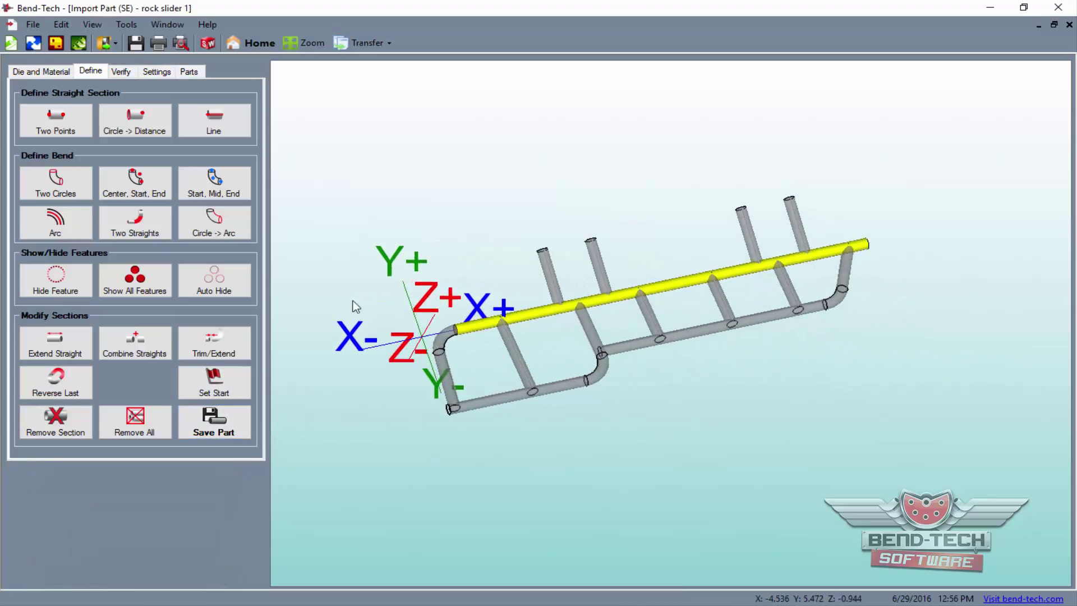
Select all eleven parts and paste them directly into a new assembly.
left_click(187, 73)
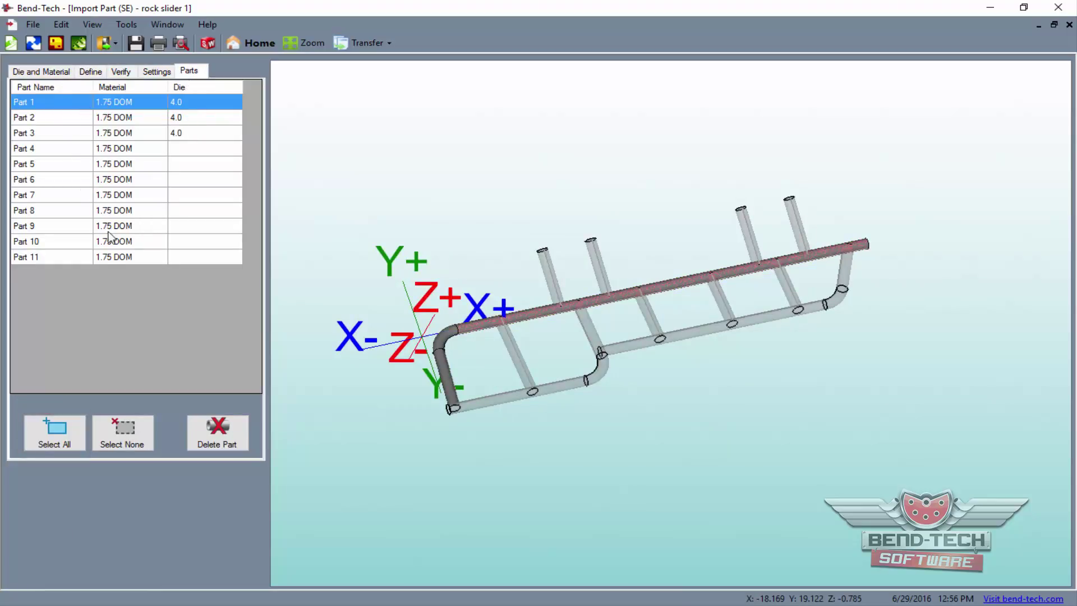
left_click(48, 442)
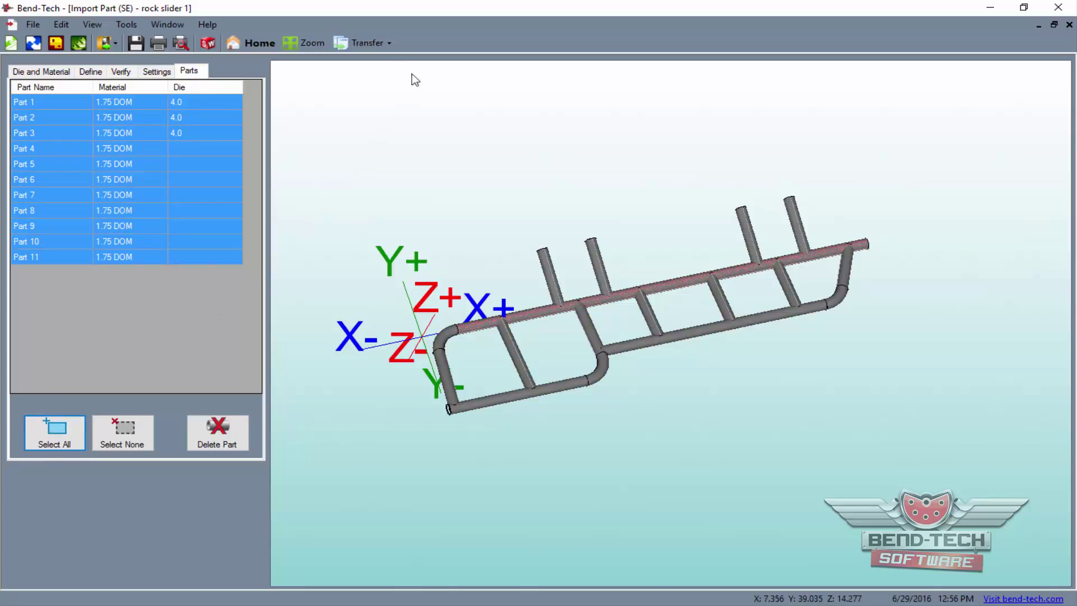
left_click(383, 44)
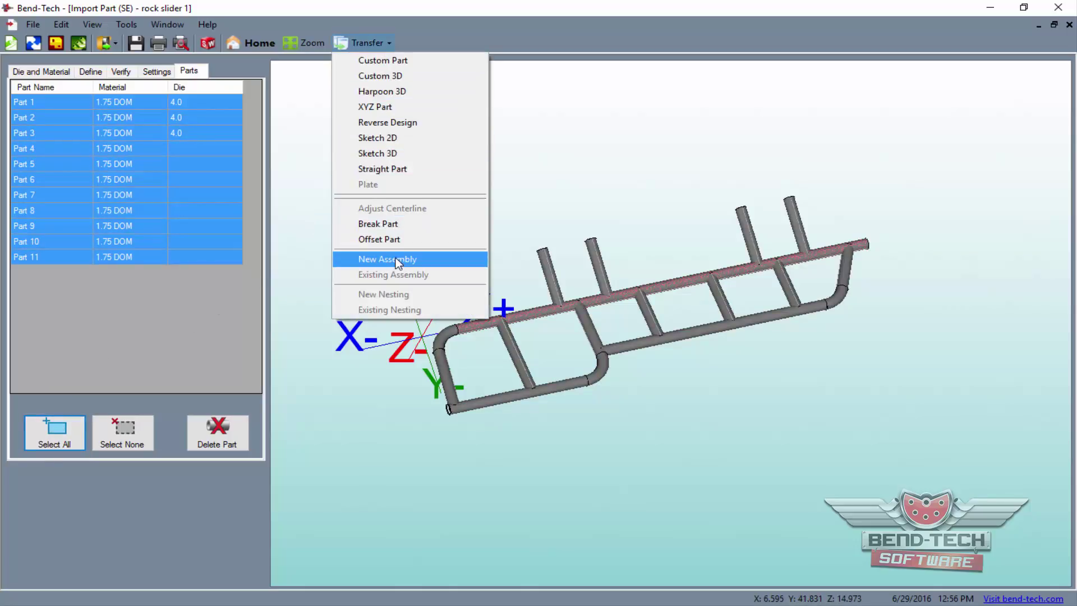
left_click(395, 260)
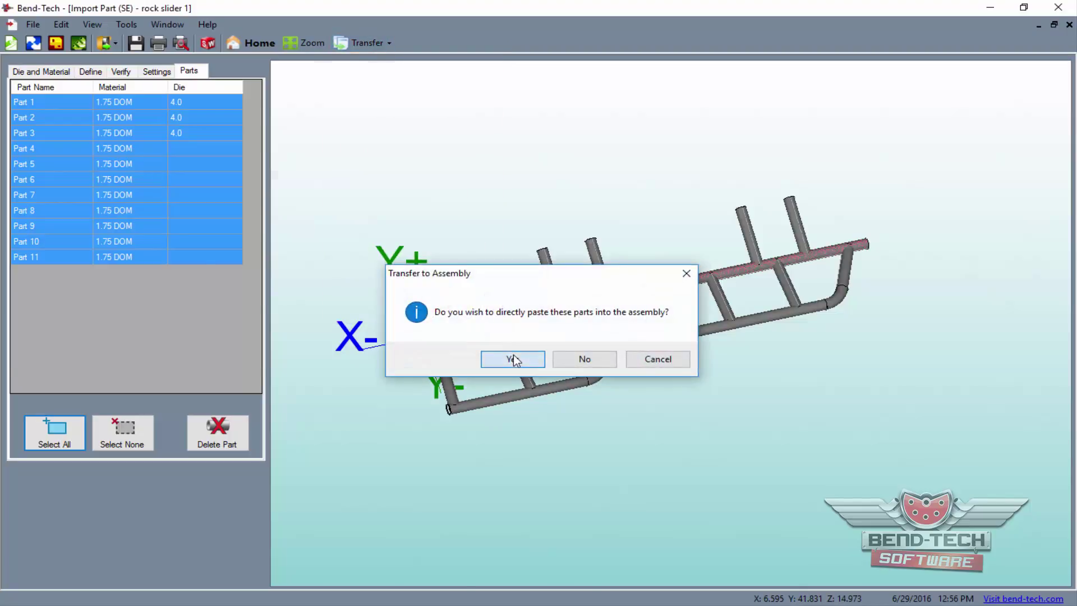
left_click(514, 358)
Orbit the assembly to a three-quarter view and preview Parts 3, 2 and 1.
left_click_drag(526, 324, 578, 473)
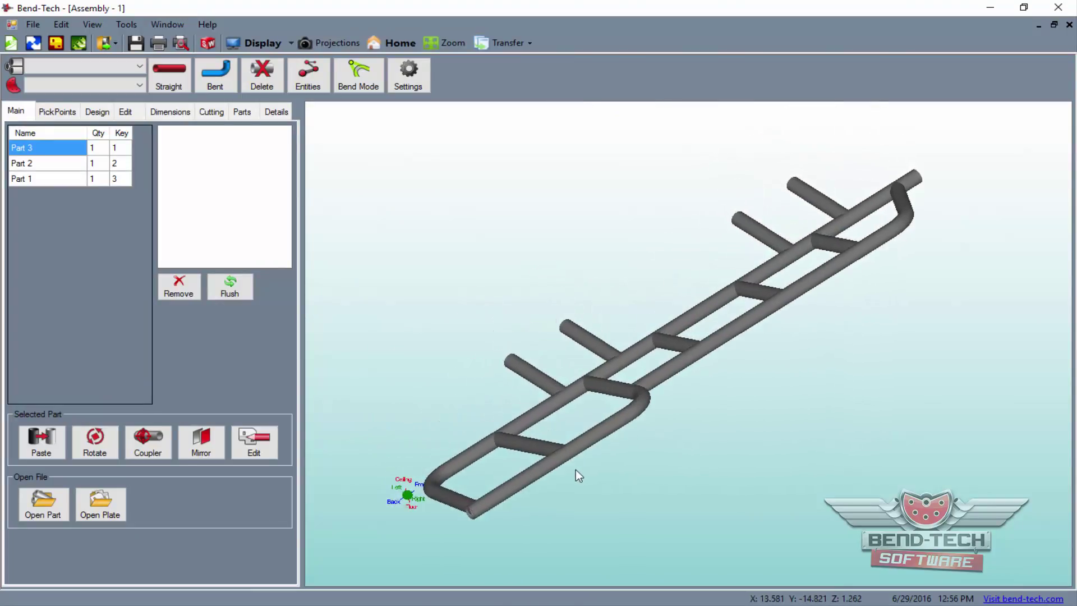
left_click(46, 157)
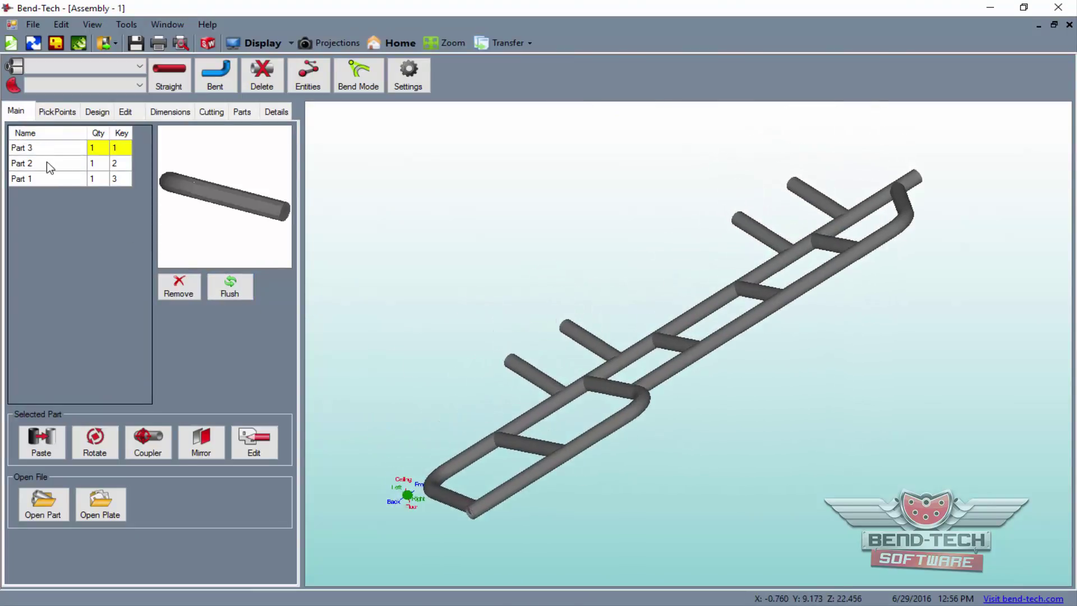
left_click(32, 164)
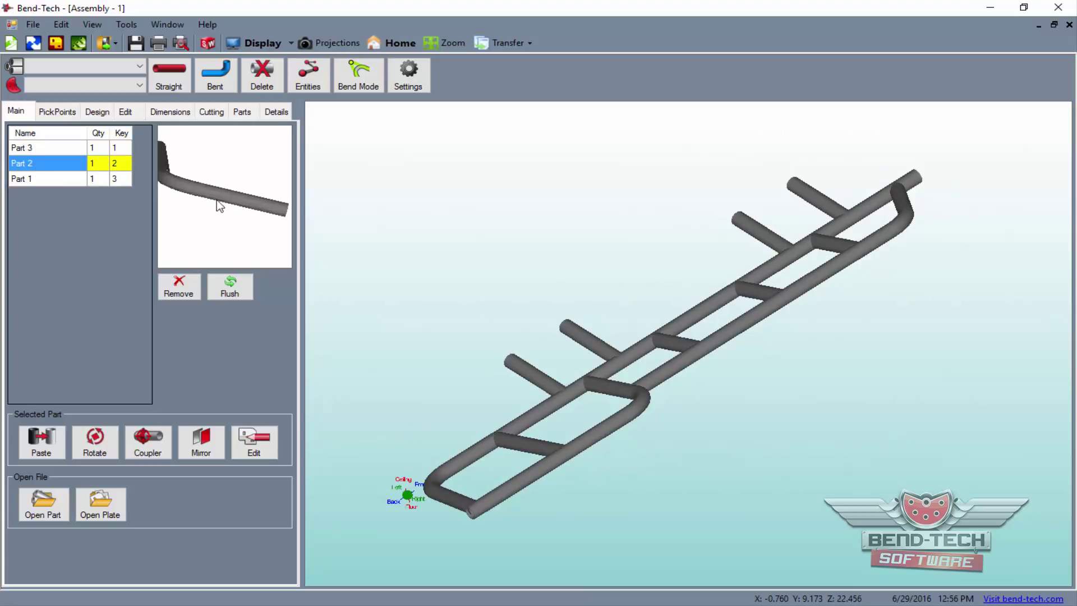
left_click(62, 178)
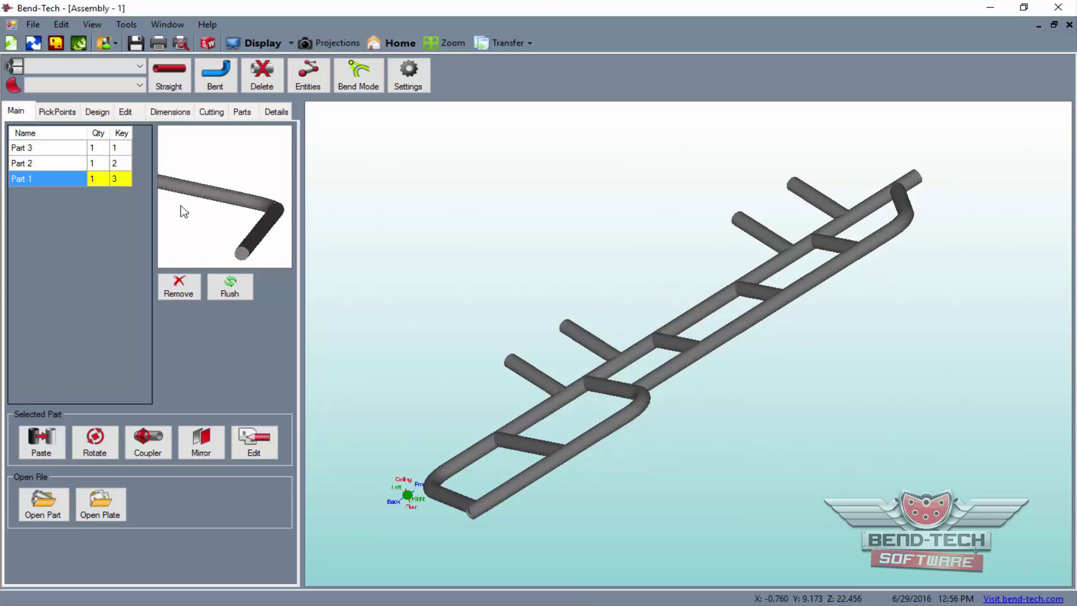
Select Part 1, the long main rail, in the parts table and open it as a custom part.
left_click(241, 112)
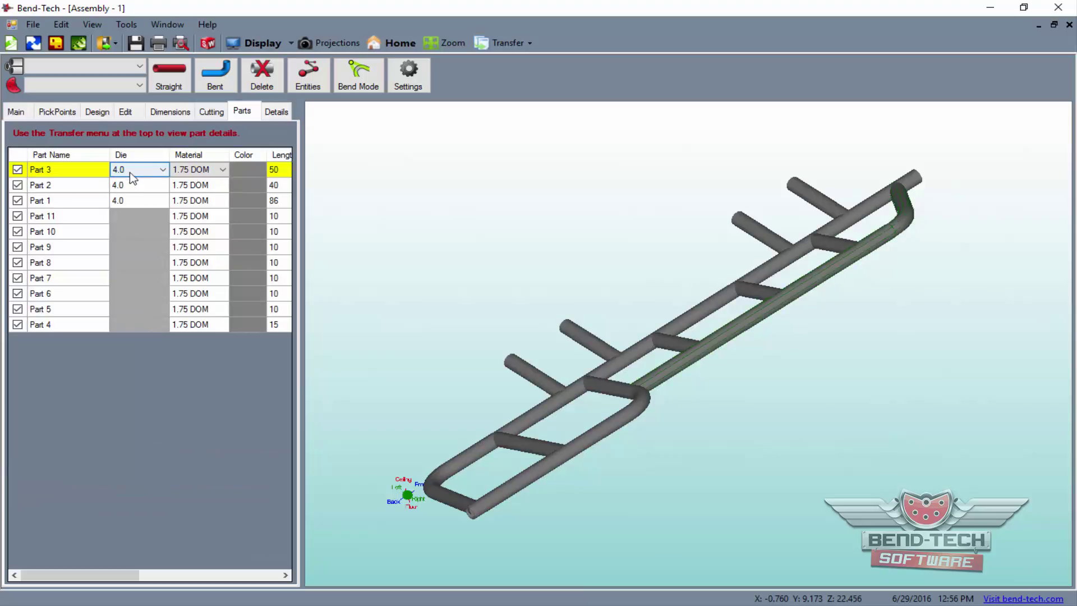
left_click(94, 185)
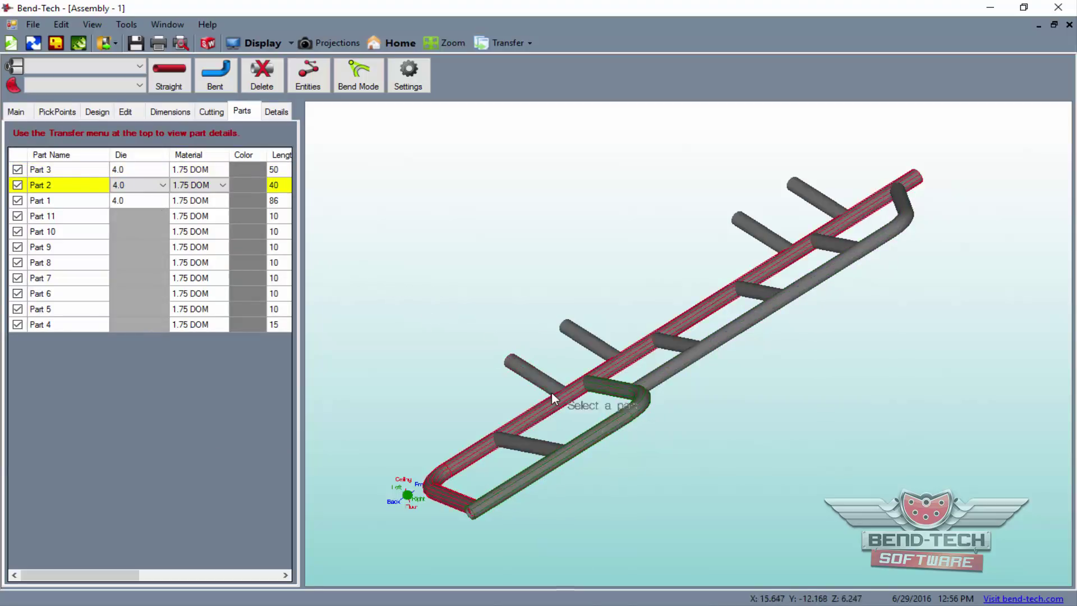
left_click(538, 416)
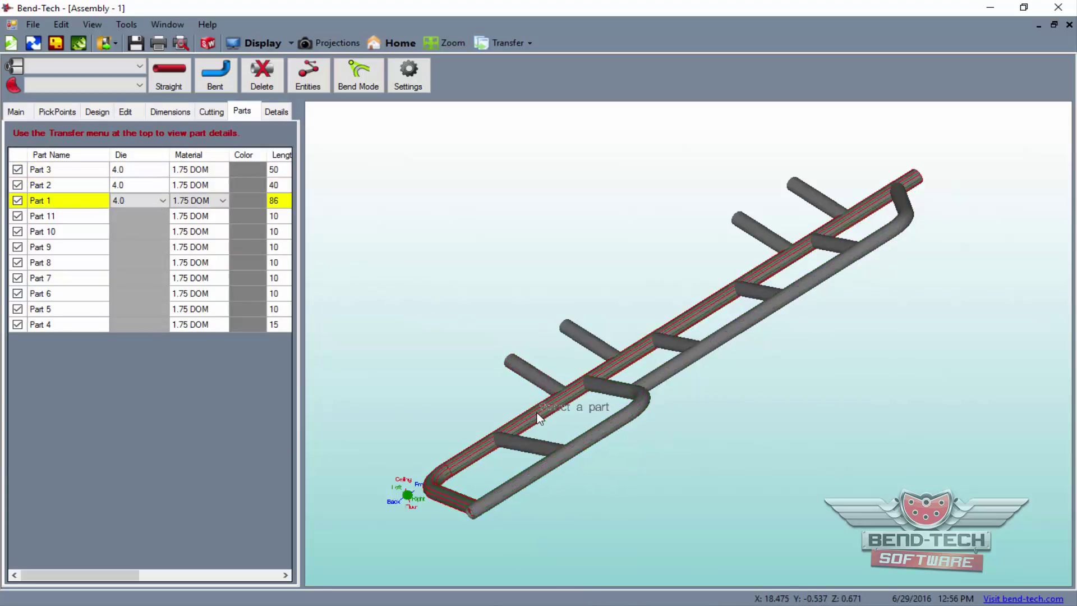
left_click(499, 41)
left_click(528, 65)
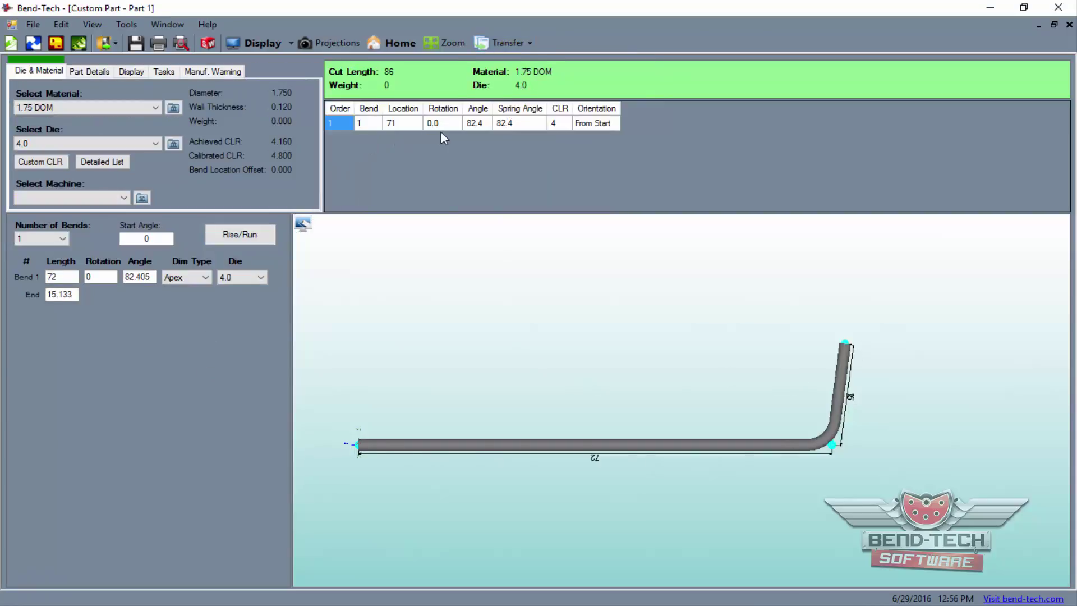
Close the Part 1 custom part window, declining to save changes.
left_click(1069, 24)
left_click(551, 362)
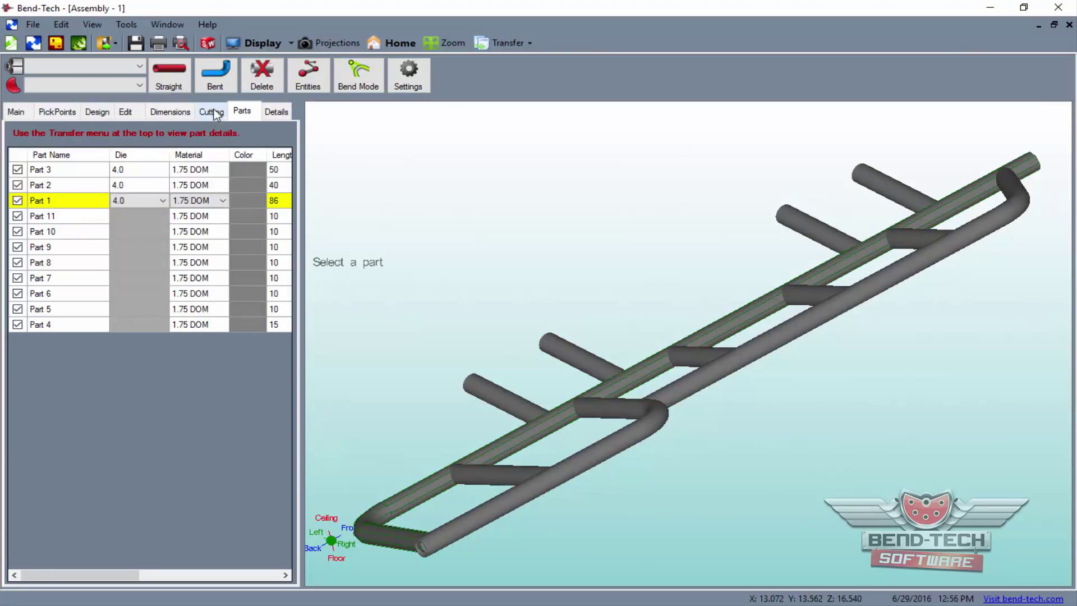
Create a Part 1 end cut profiled against the long tube and review its 7.6° cut details.
left_click(215, 113)
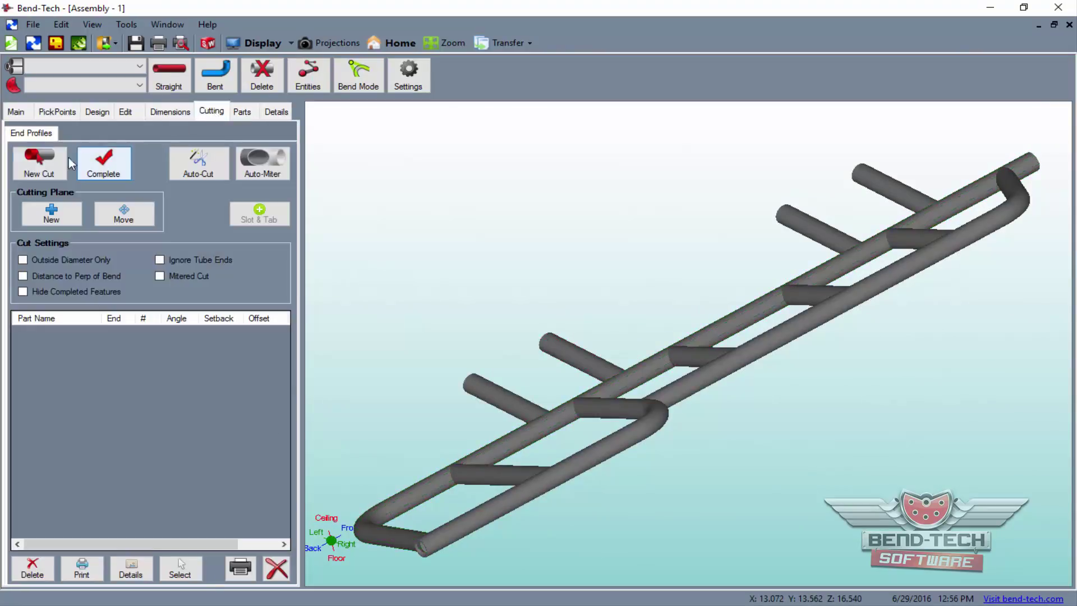
left_click(40, 163)
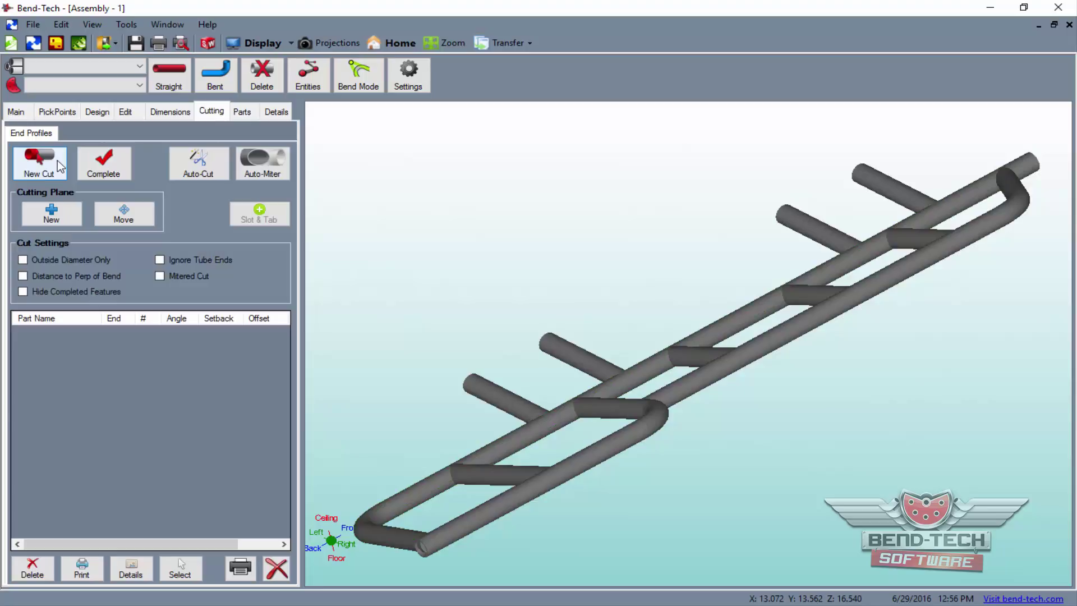
left_click(408, 532)
left_click(433, 537)
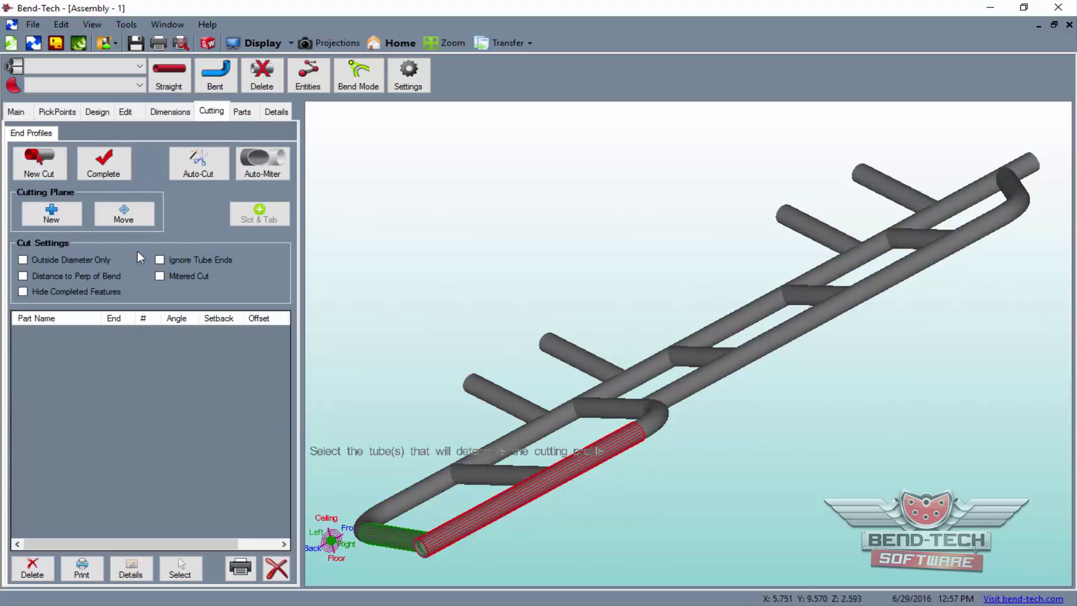
left_click(107, 173)
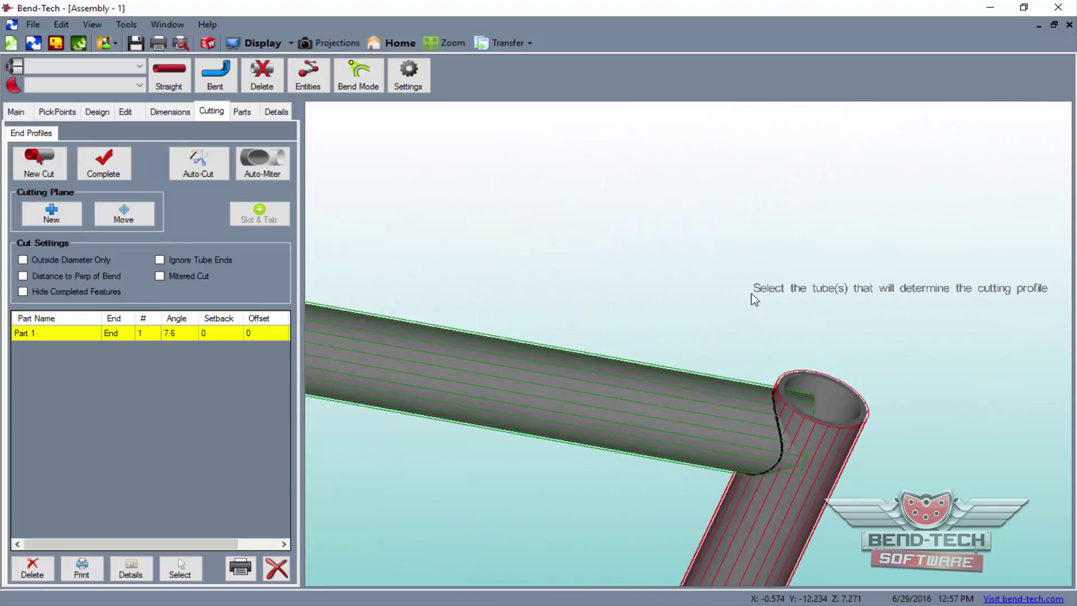
left_click(147, 572)
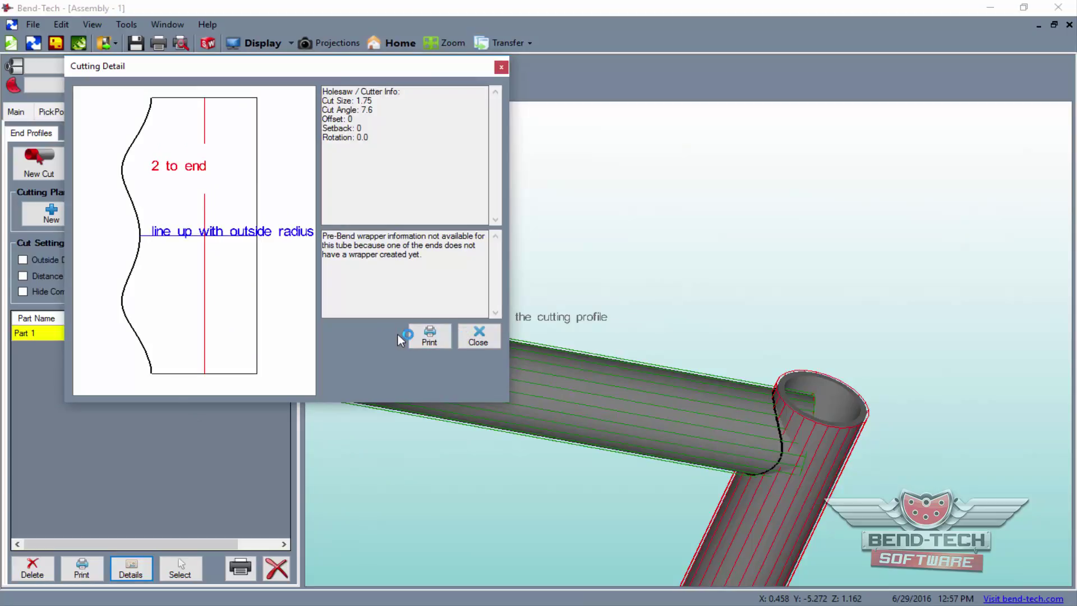
left_click(473, 341)
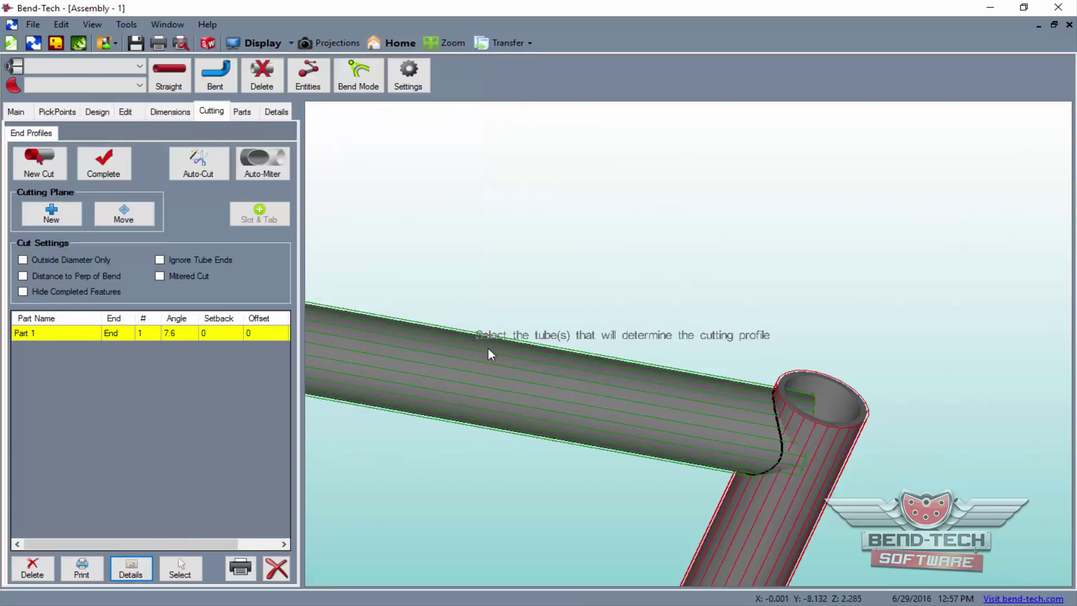